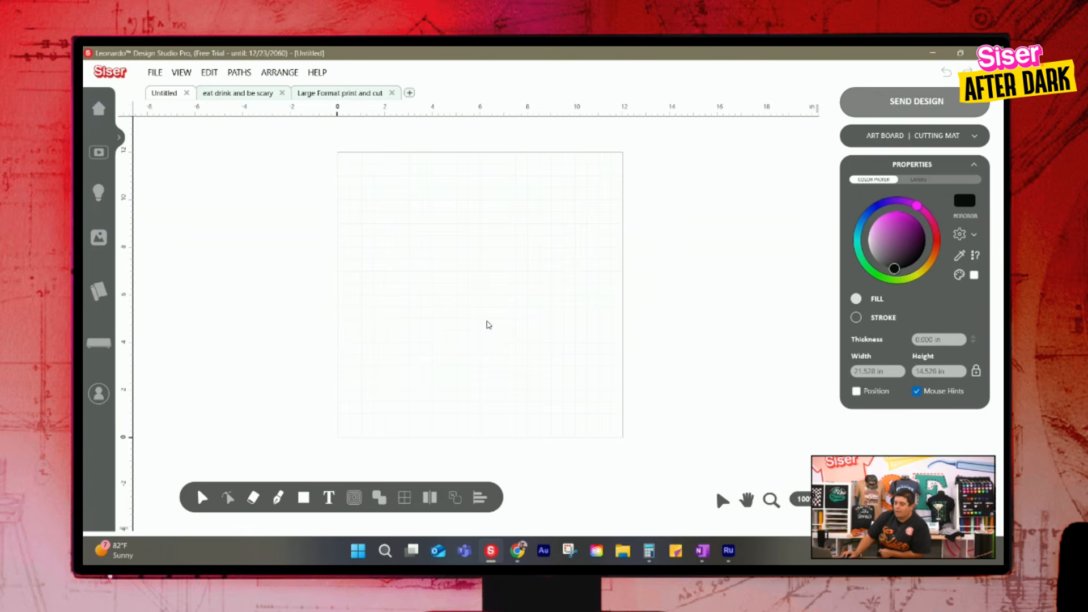
Add the Peace Out Baby design from the Design Library and place it in the artboard's upper-left corner
click(97, 246)
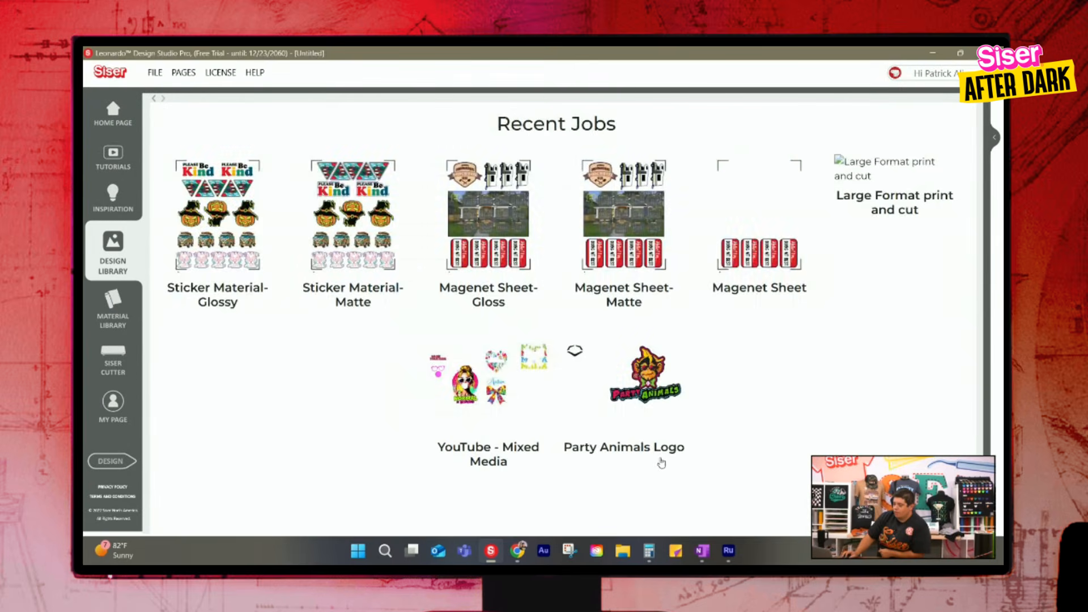
scroll(554, 334, down, 5)
scroll(553, 335, down, 5)
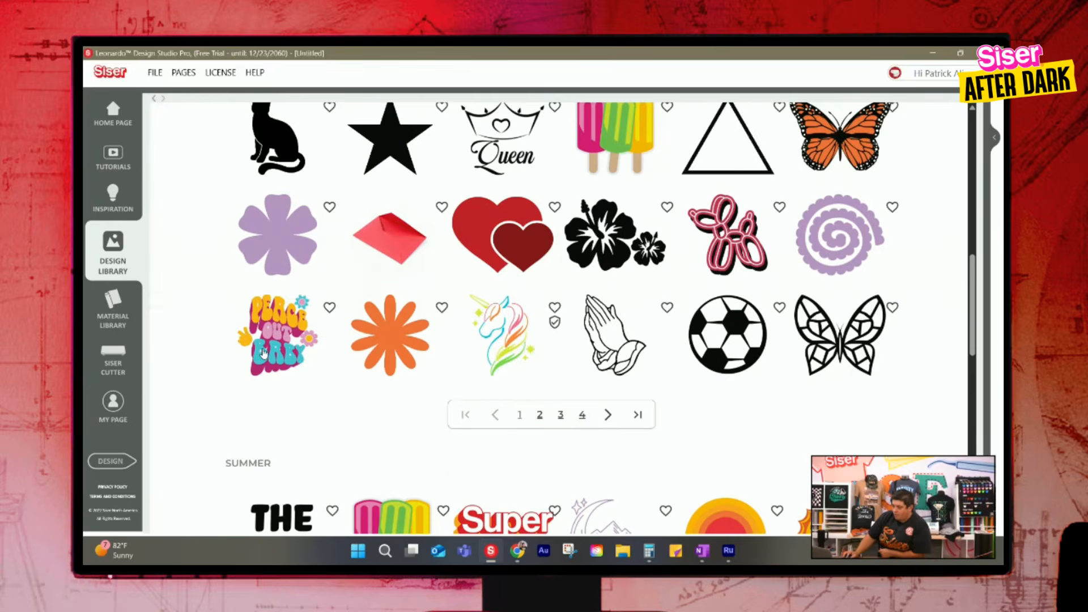
click(259, 353)
click(573, 462)
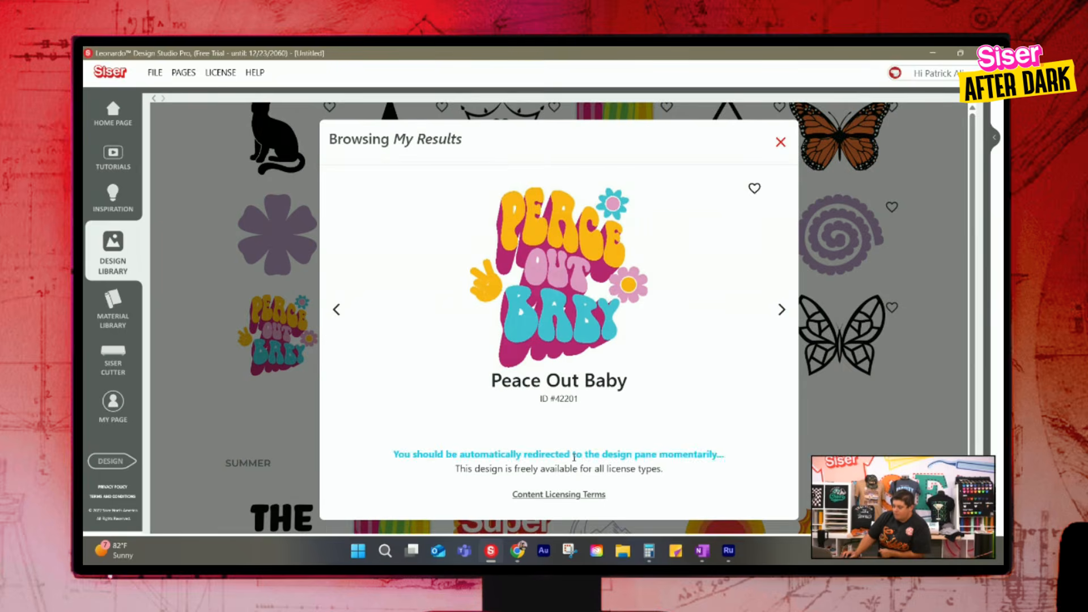
drag(477, 299, 392, 208)
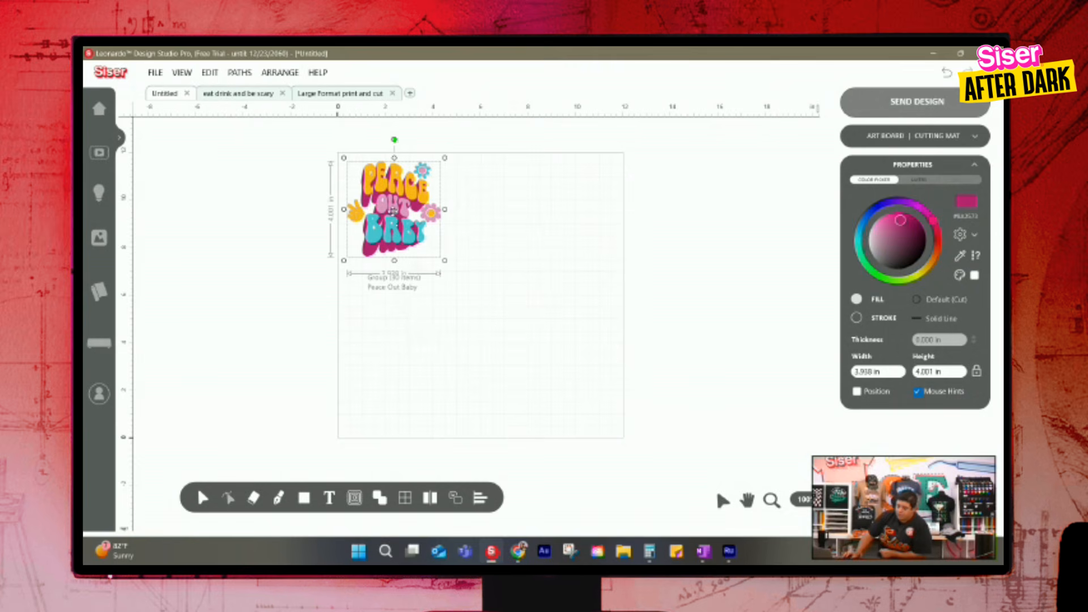
click(491, 229)
click(425, 218)
click(541, 234)
Add the Crazy Crayons Name Tag from page 2 of the Design Library results and place it in the artboard's upper-right corner
click(97, 238)
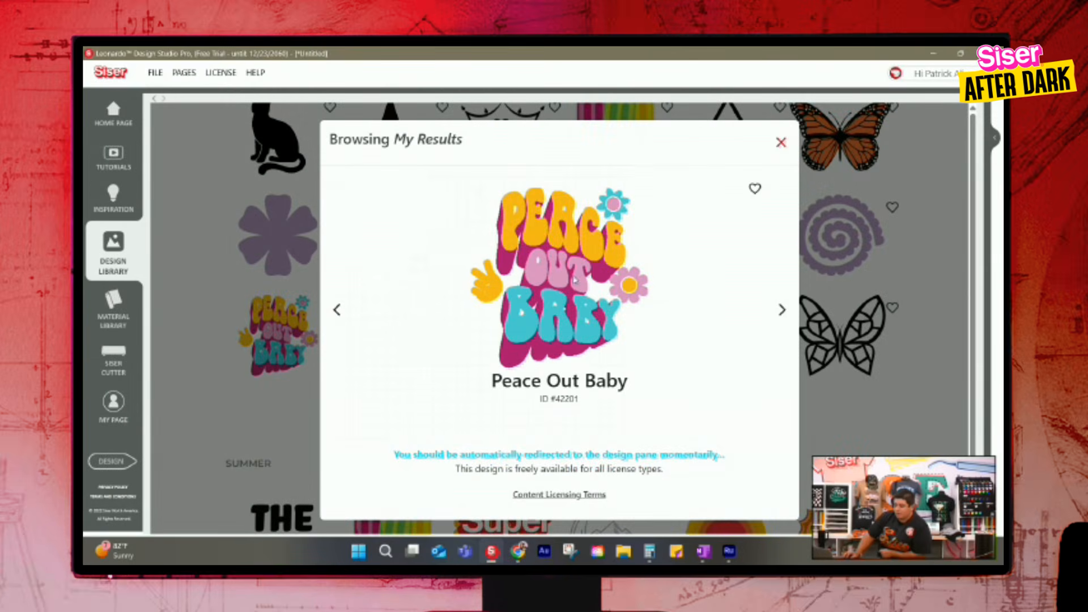
click(781, 142)
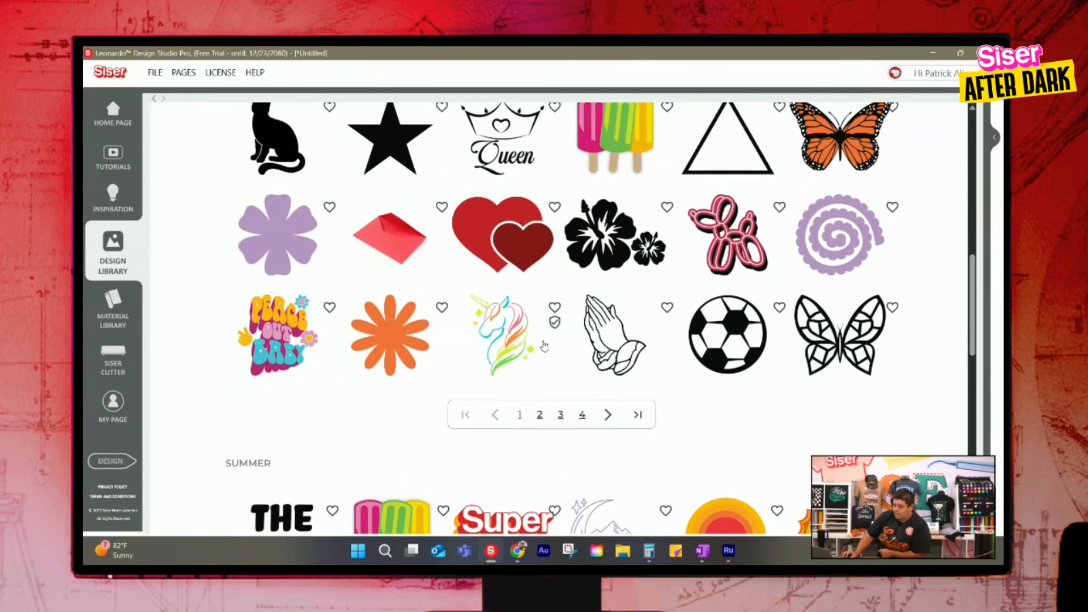
click(541, 415)
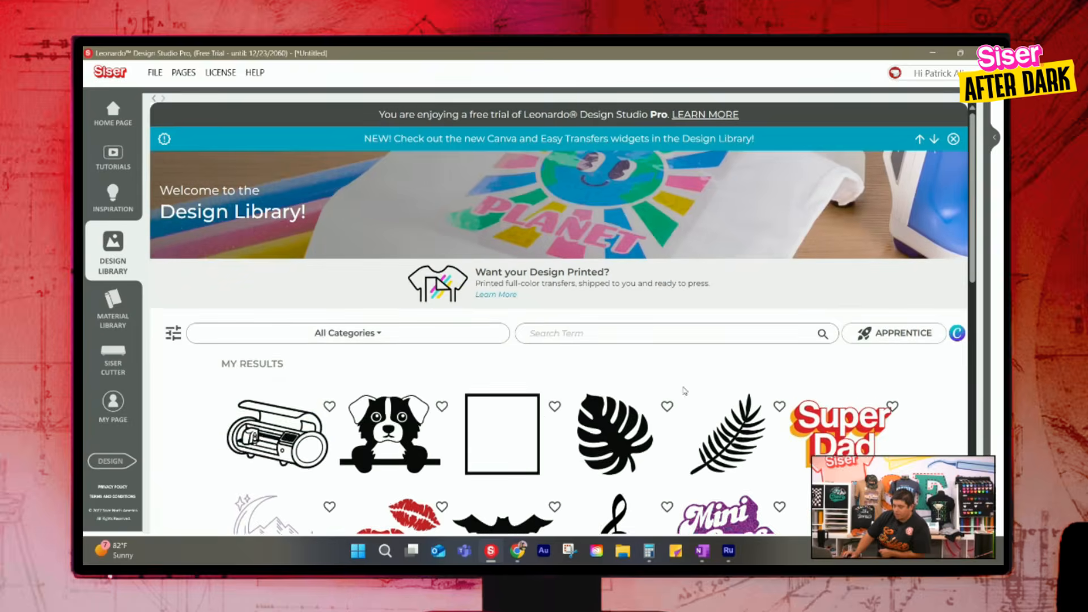
scroll(687, 390, down, 2)
scroll(696, 379, down, 6)
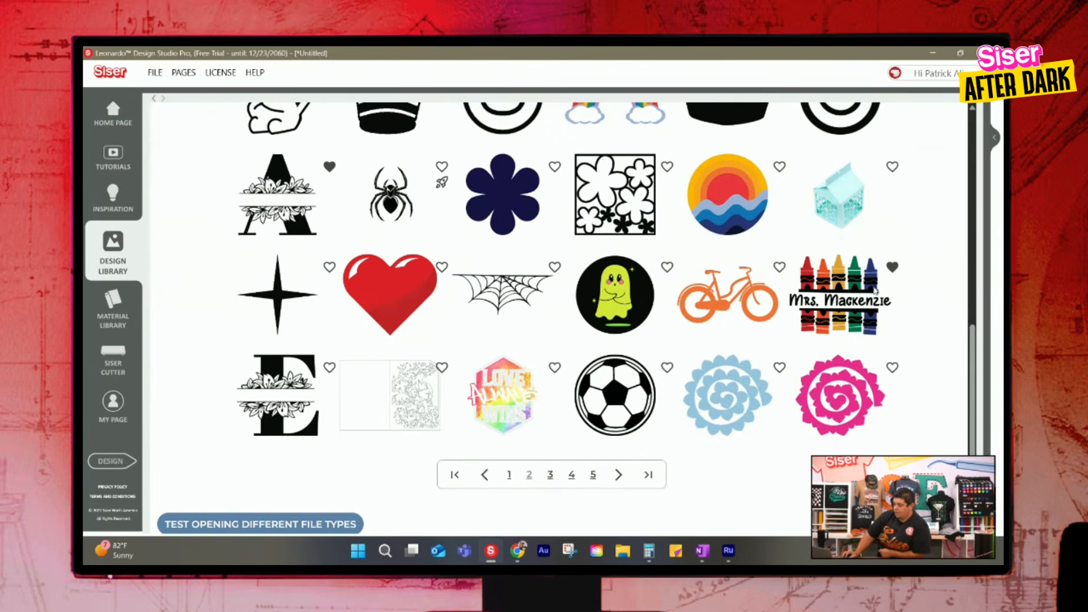
click(875, 290)
click(559, 454)
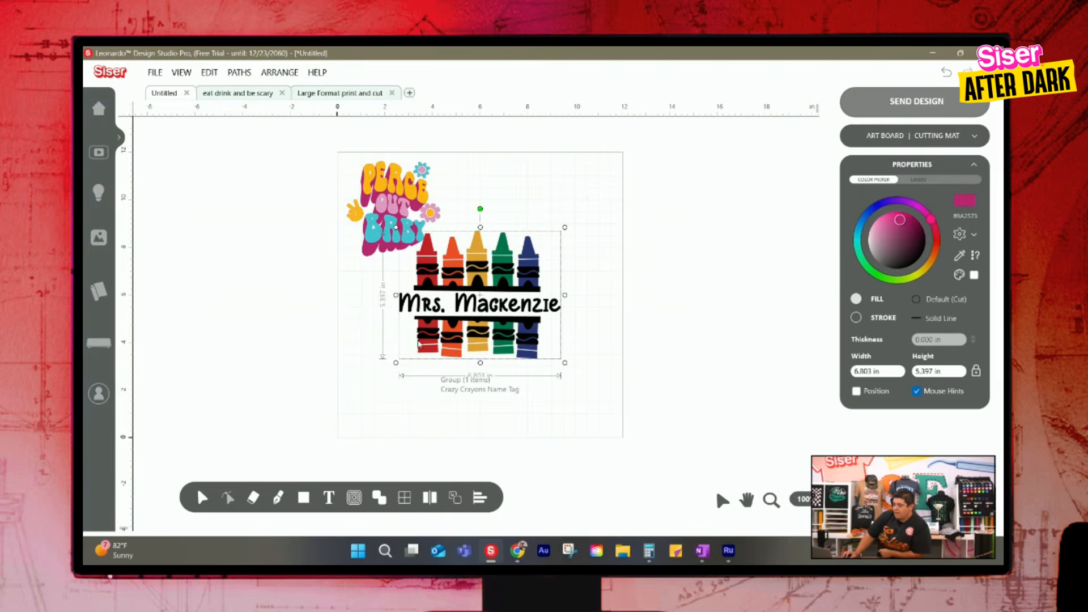
drag(480, 316, 526, 255)
drag(611, 304, 609, 219)
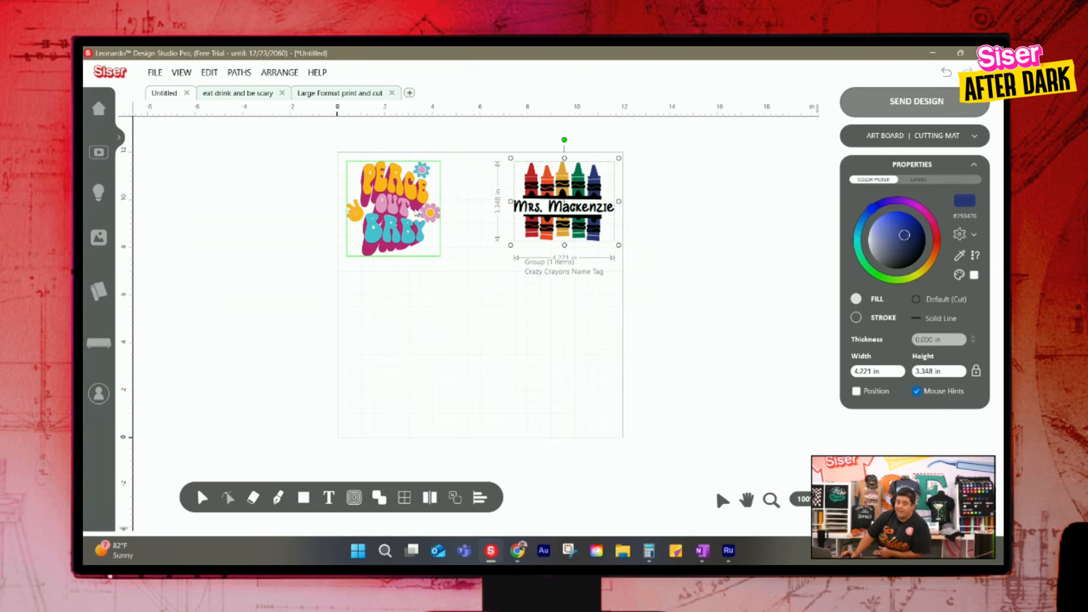
click(611, 366)
Add the Rawr dinosaur design from page 3 of the Design Library results and place it in the artboard's lower-right area
click(105, 237)
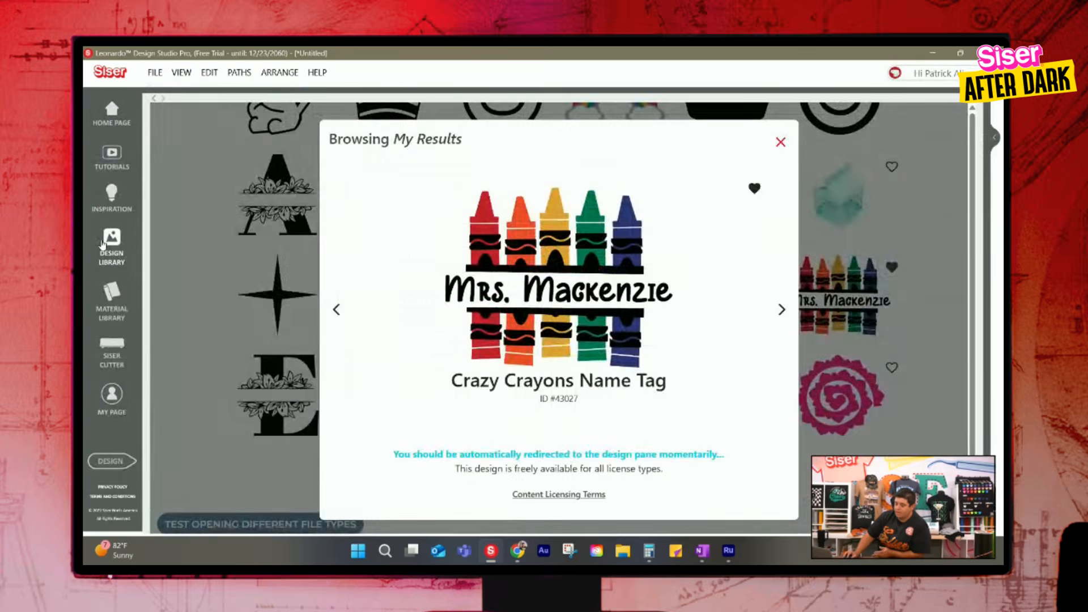
scroll(645, 306, down, 1)
scroll(644, 306, down, 1)
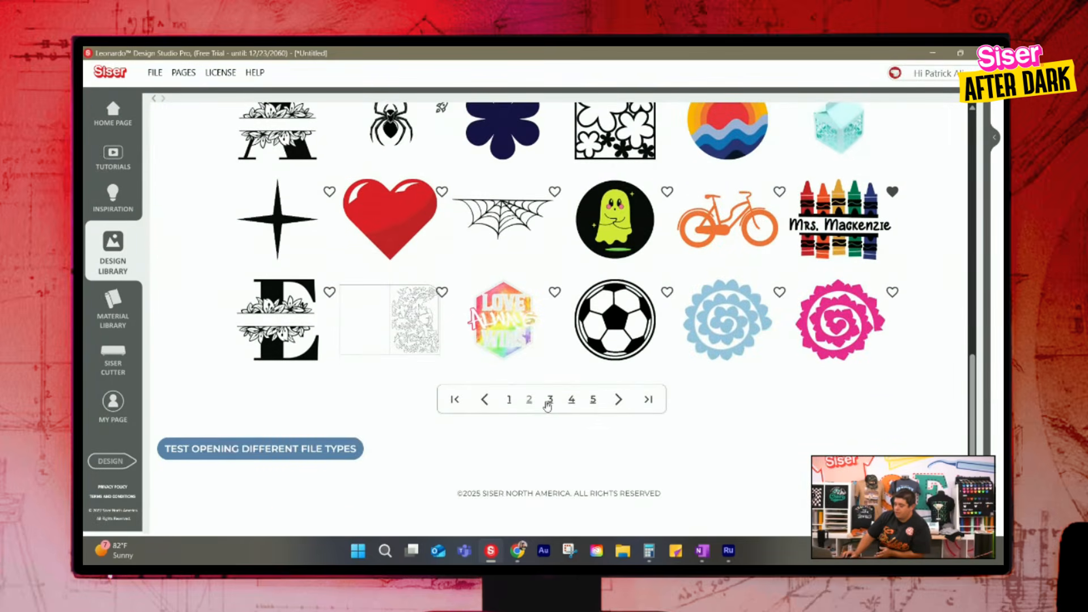
click(549, 400)
scroll(486, 357, down, 3)
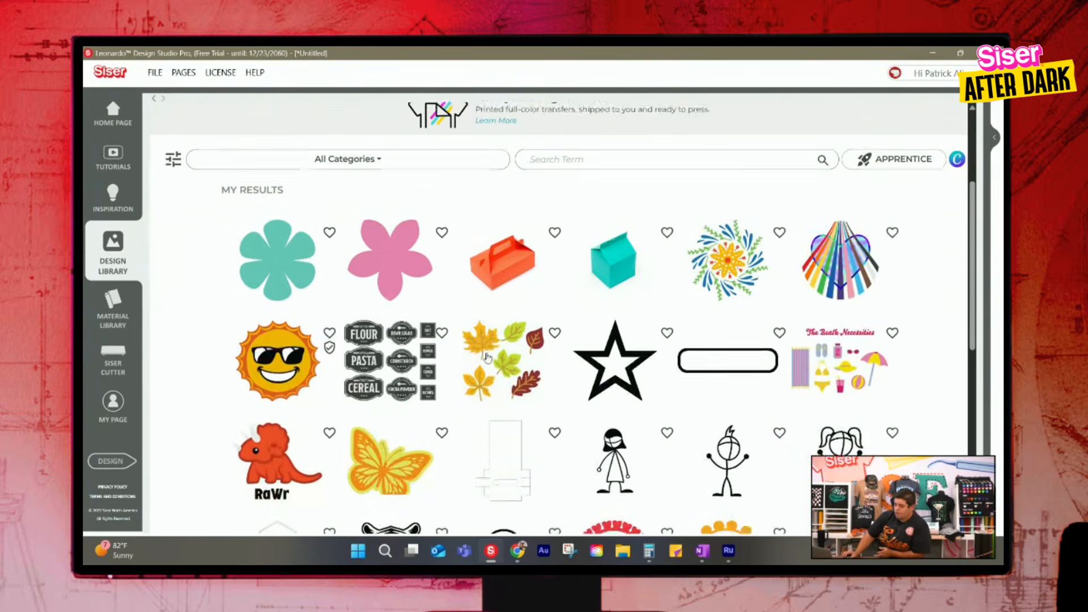
scroll(487, 357, down, 4)
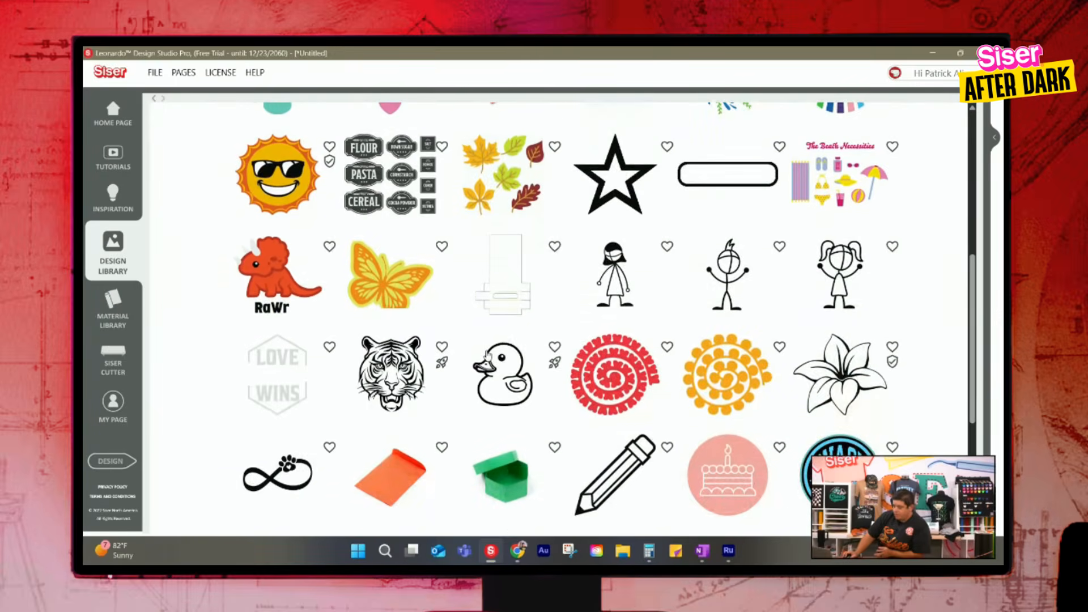
click(256, 264)
click(560, 454)
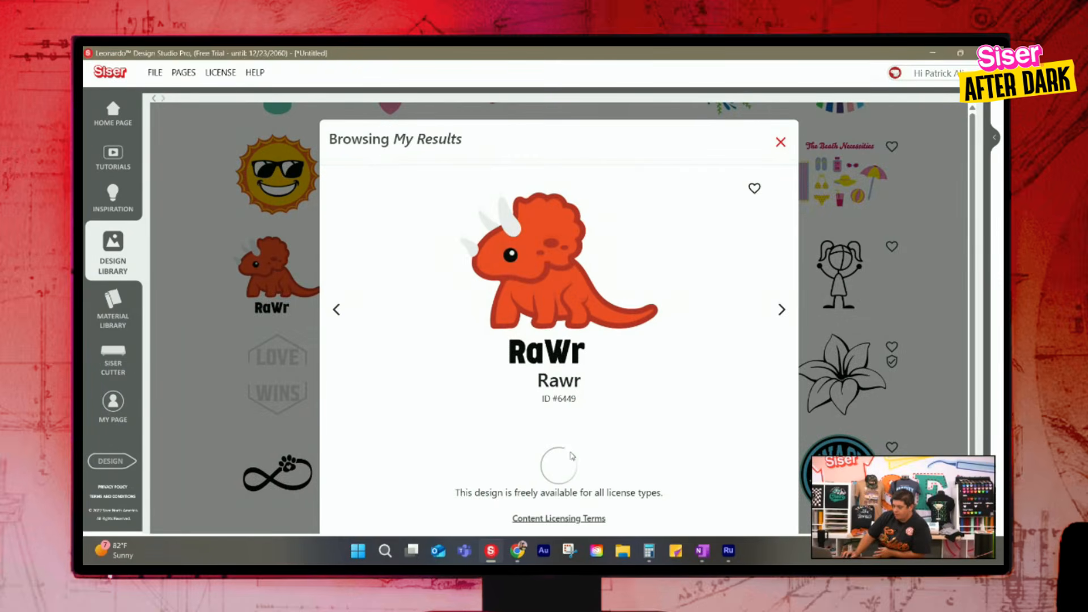
drag(482, 299, 563, 375)
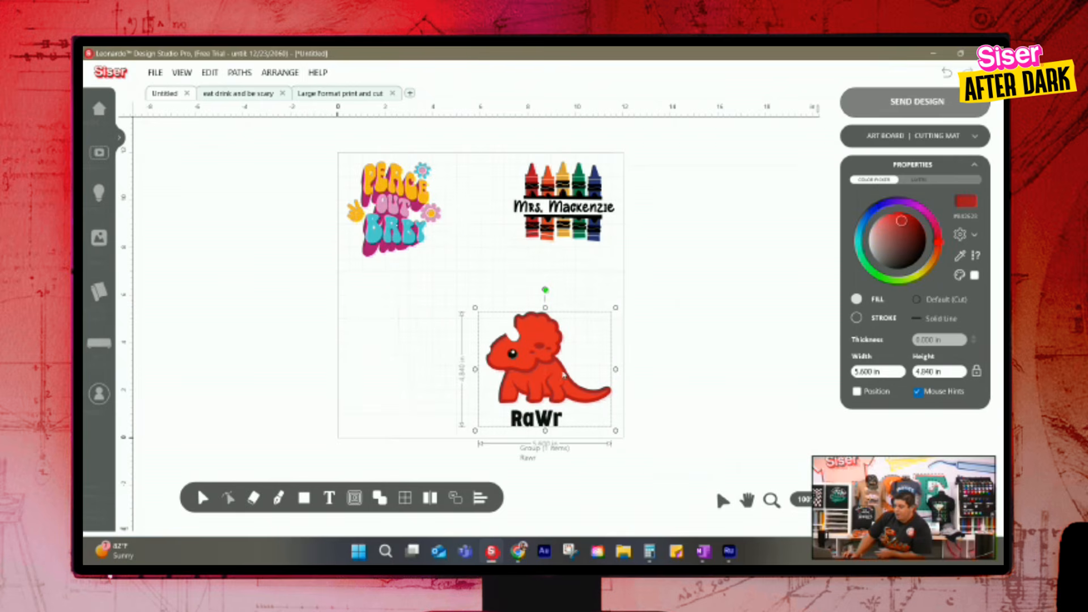
Add the Back to School design from page 5 of the Design Library results and place it in the artboard's lower-left area
click(100, 238)
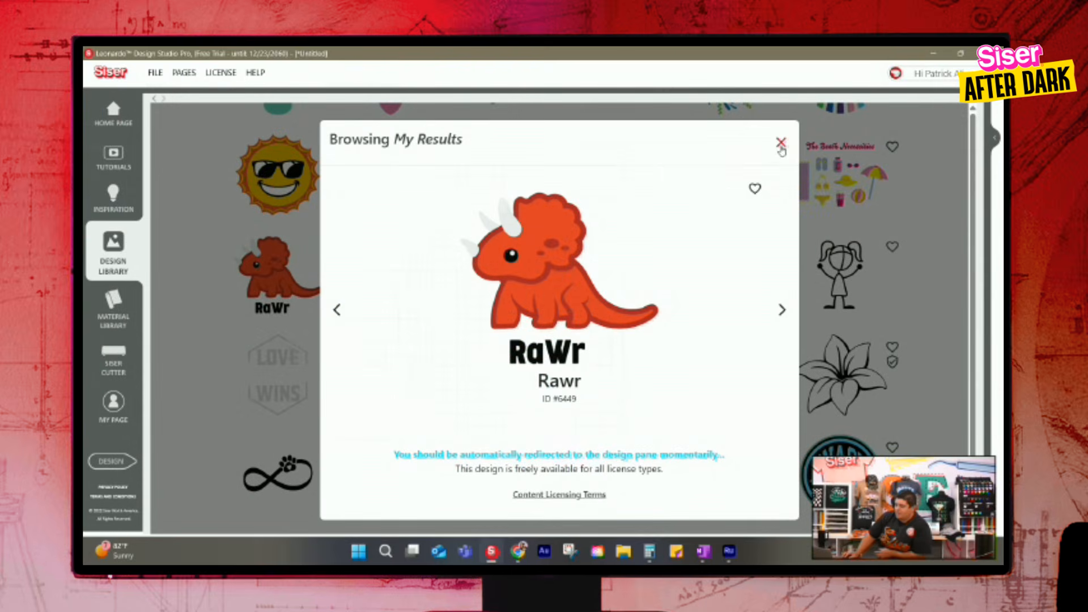
click(781, 145)
scroll(581, 381, down, 5)
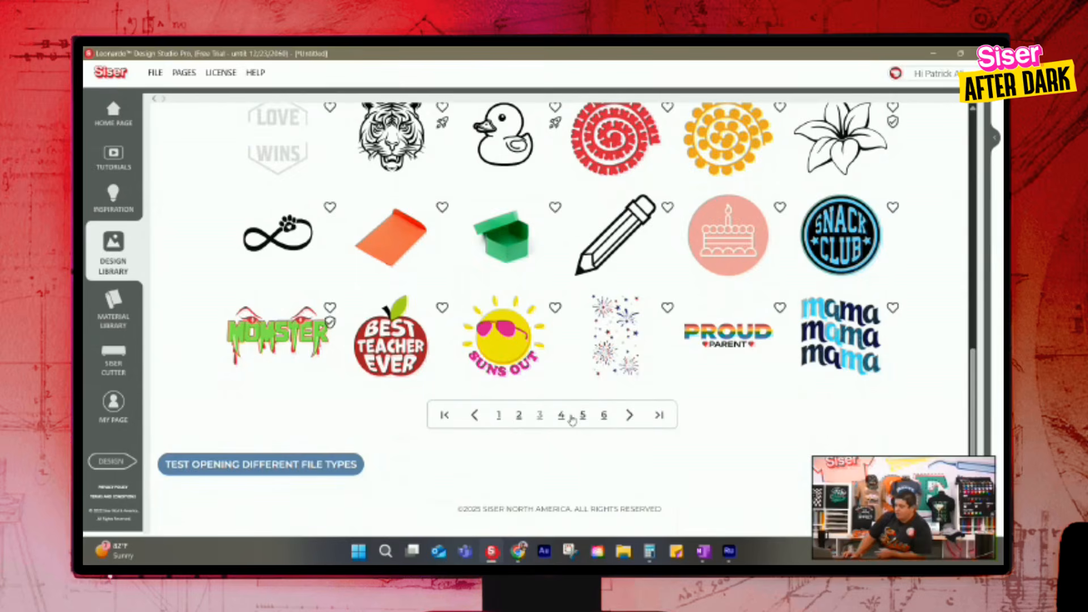
click(561, 416)
scroll(611, 376, down, 5)
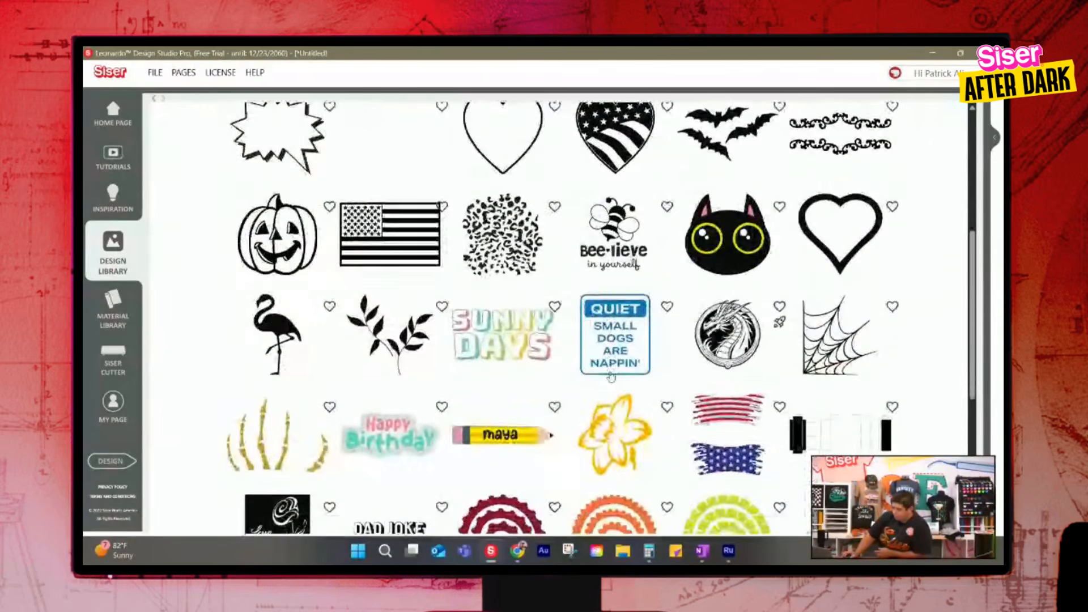
scroll(610, 376, down, 2)
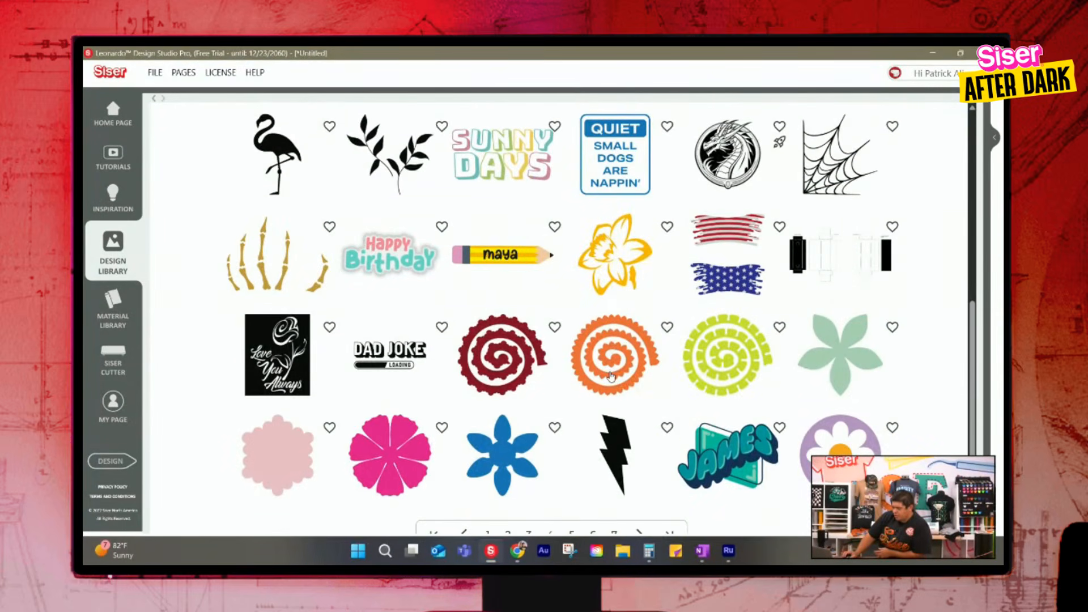
scroll(611, 376, down, 3)
click(572, 400)
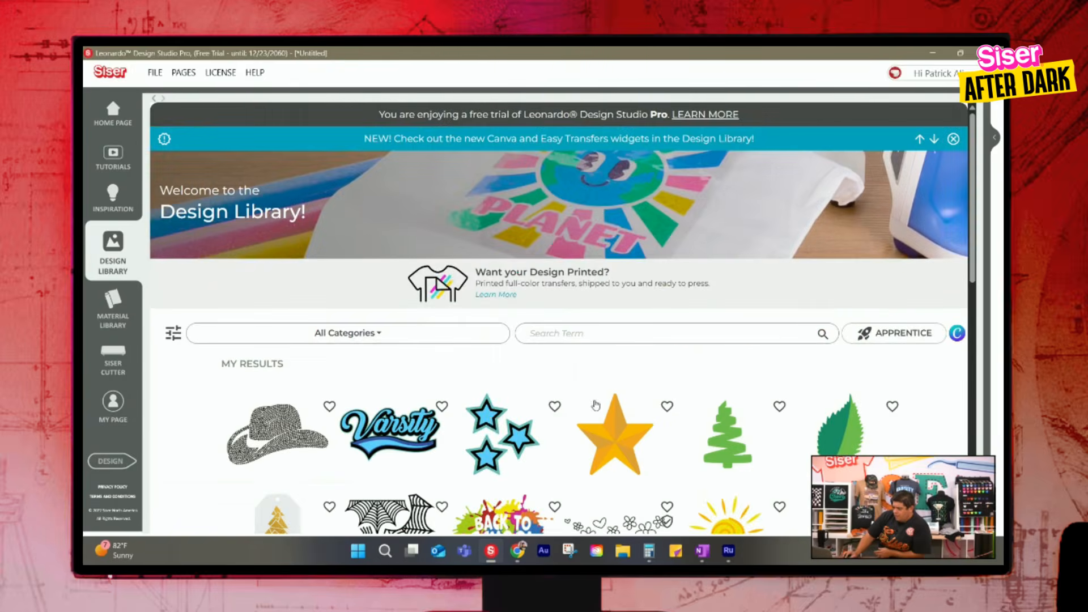
scroll(508, 354, down, 3)
click(508, 354)
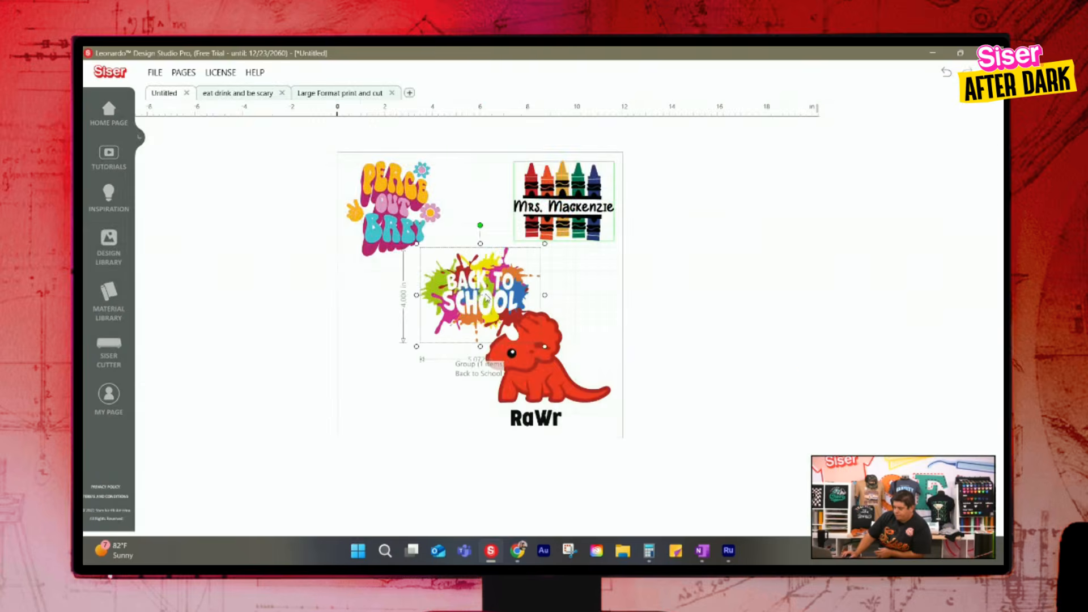
drag(489, 289, 423, 381)
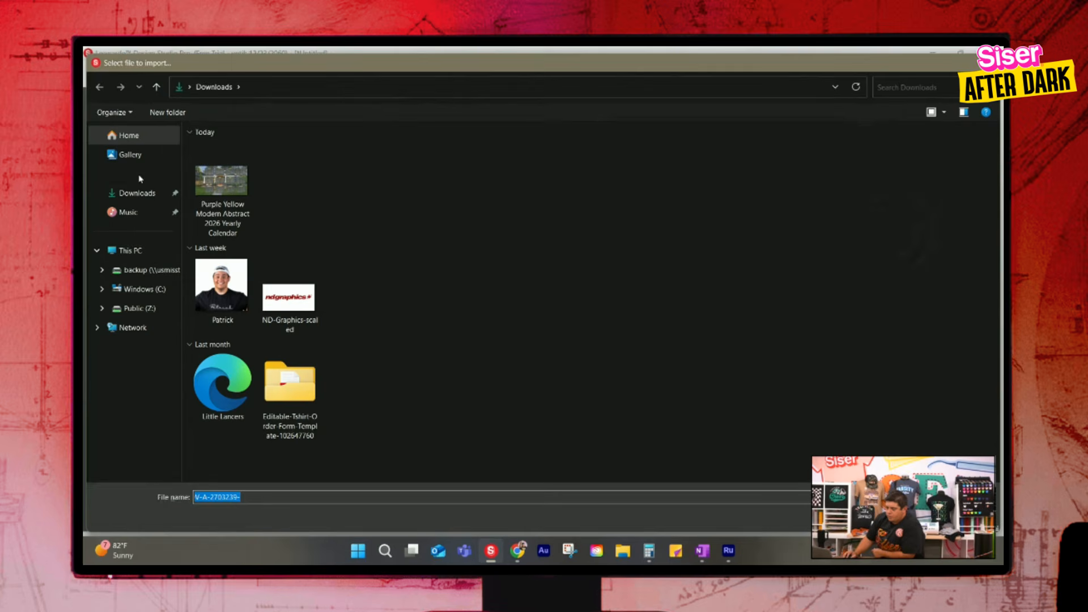
Import the portrait photo from the Downloads folder as a Print and Cut image with automatic resolution
click(234, 287)
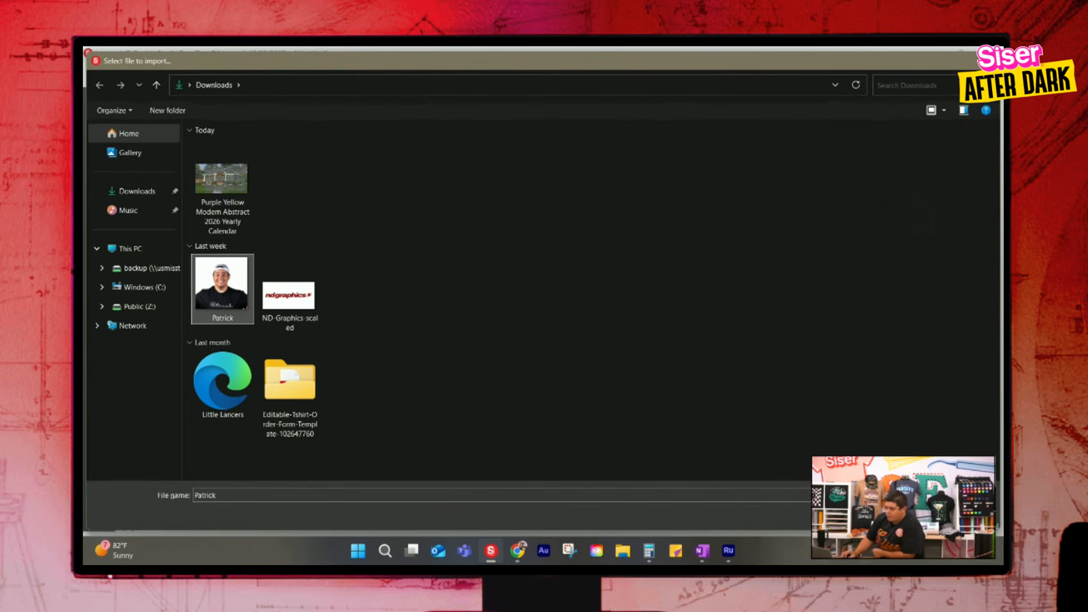
click(907, 517)
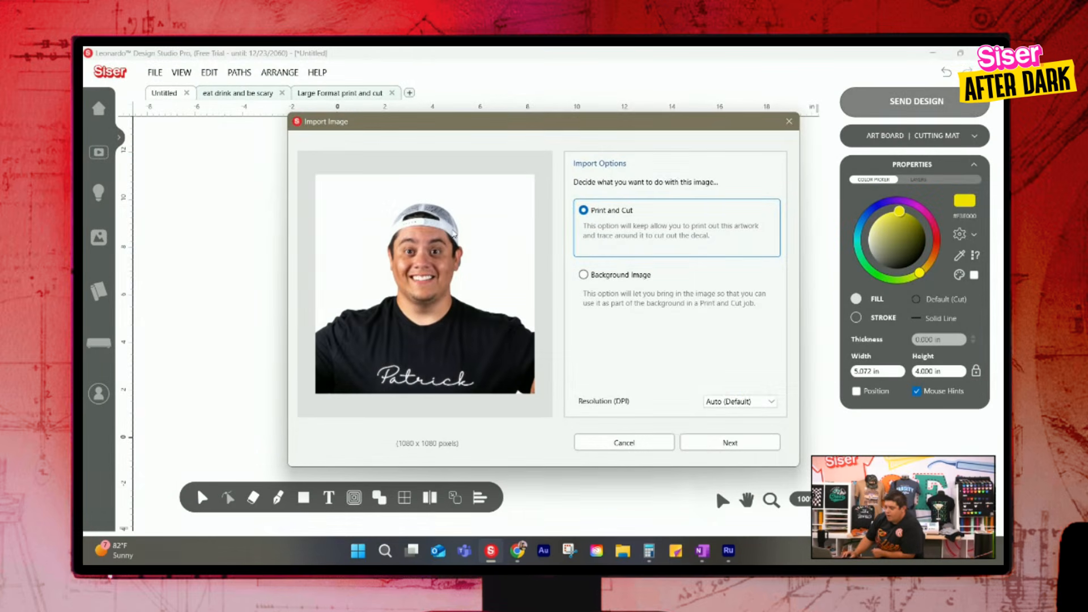
click(624, 276)
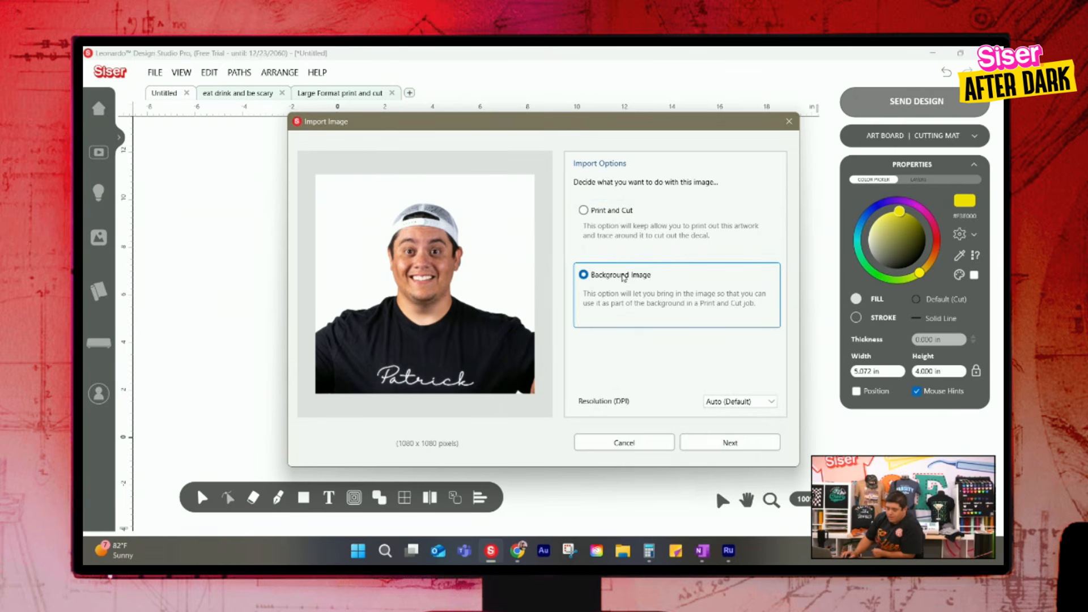
click(624, 217)
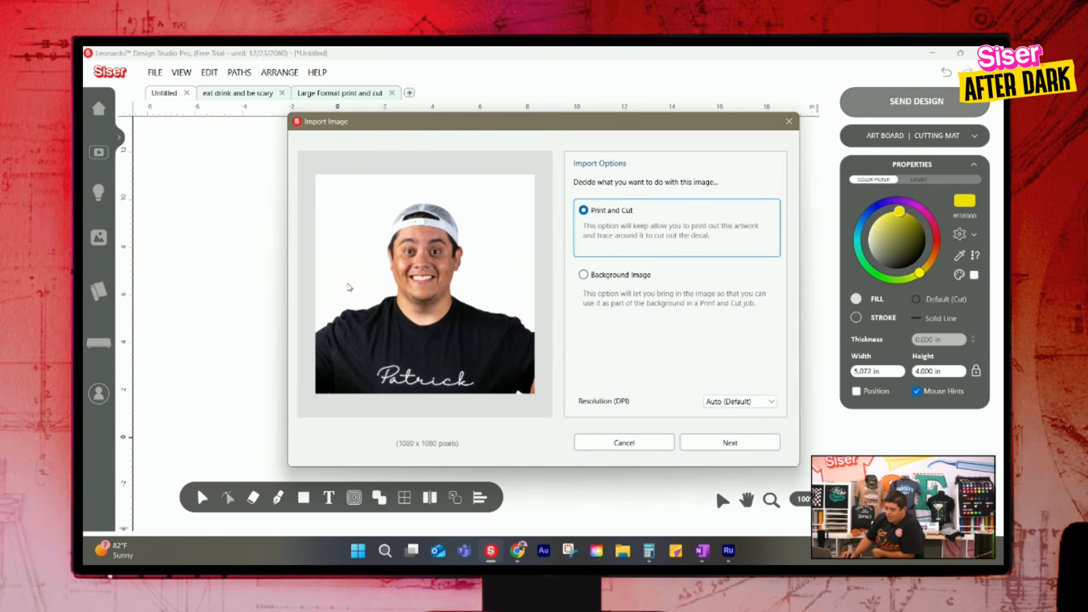
click(582, 278)
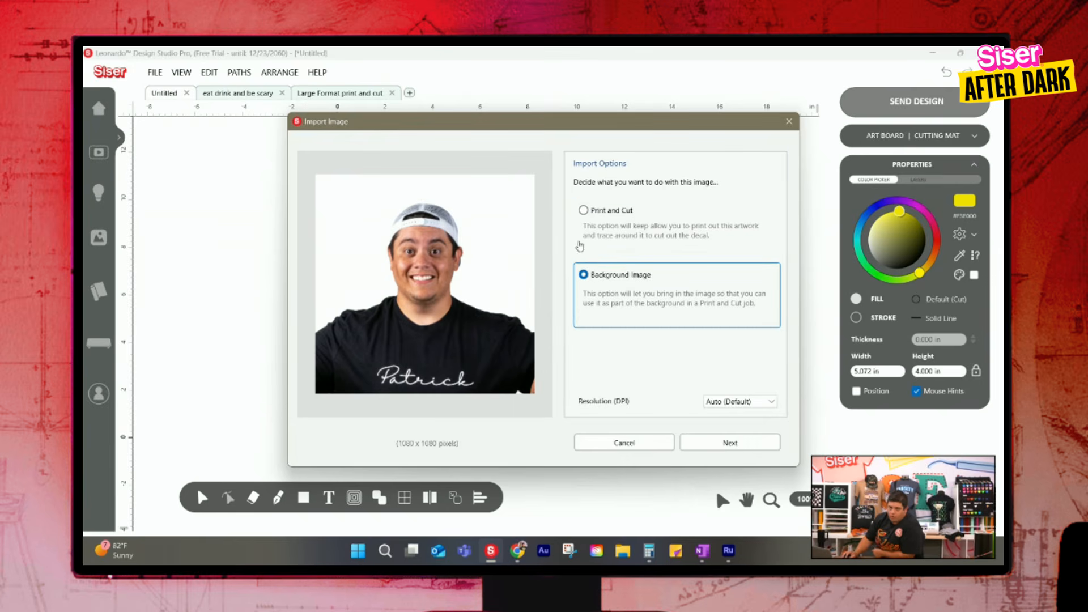
click(587, 212)
click(762, 441)
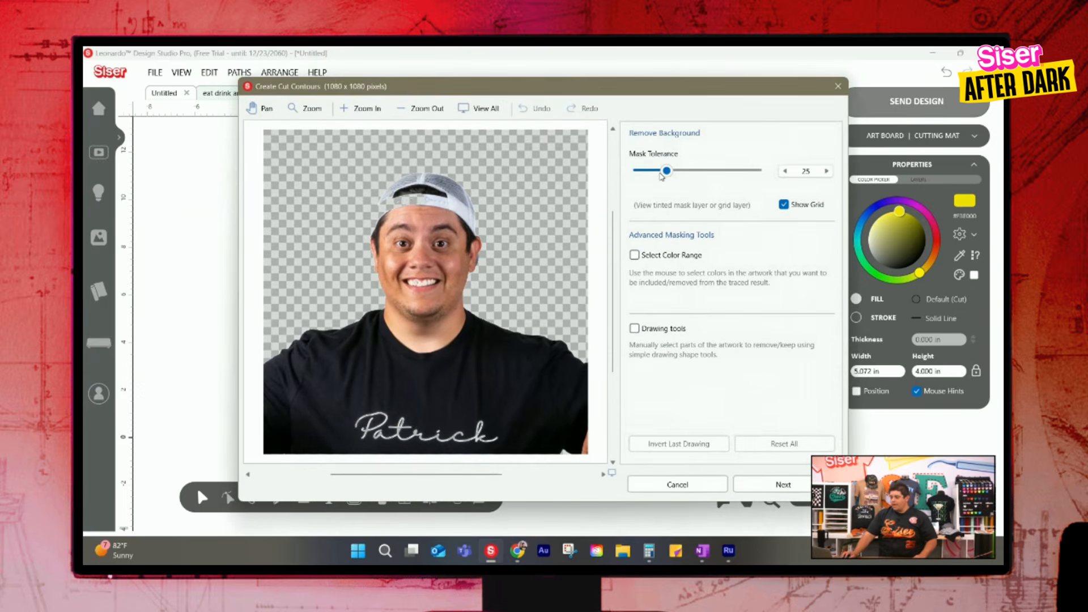
Set the background removal's mask tolerance to 0 and accept the traced contours with smoothing level 60
drag(667, 170, 639, 170)
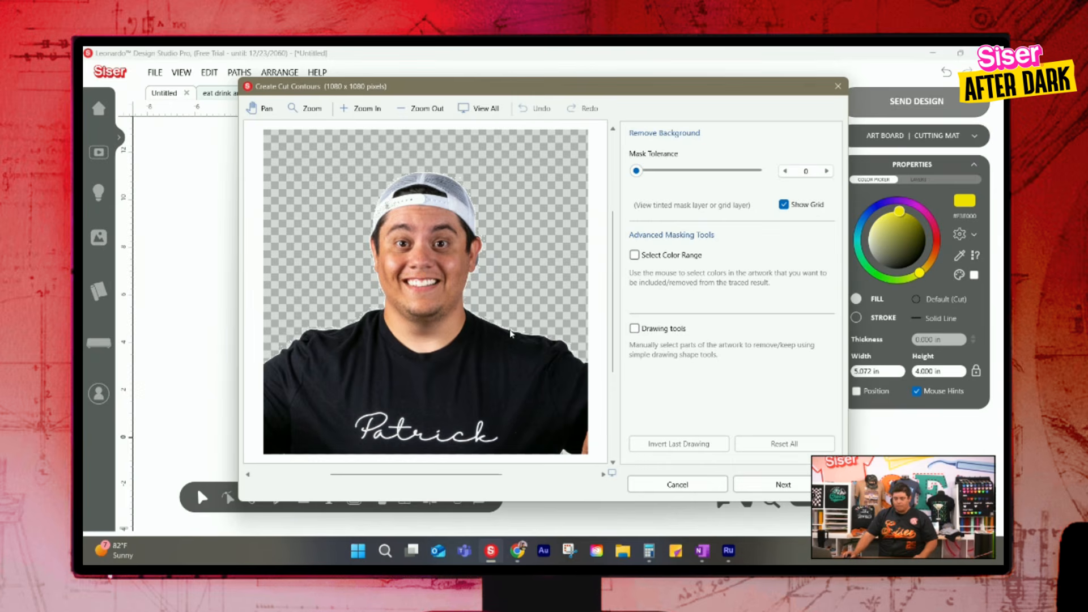
click(771, 487)
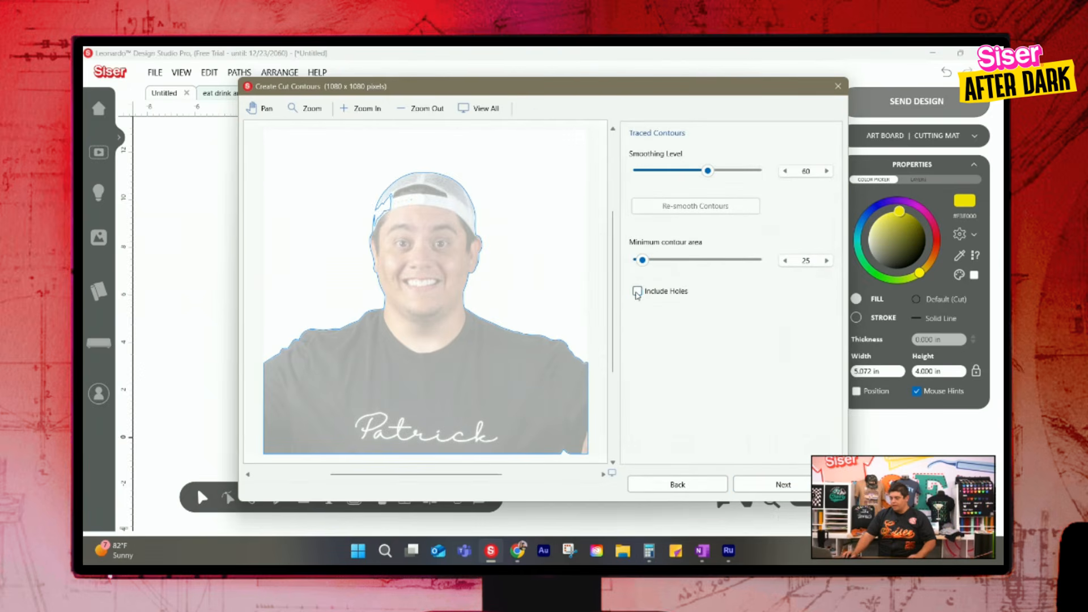
click(767, 486)
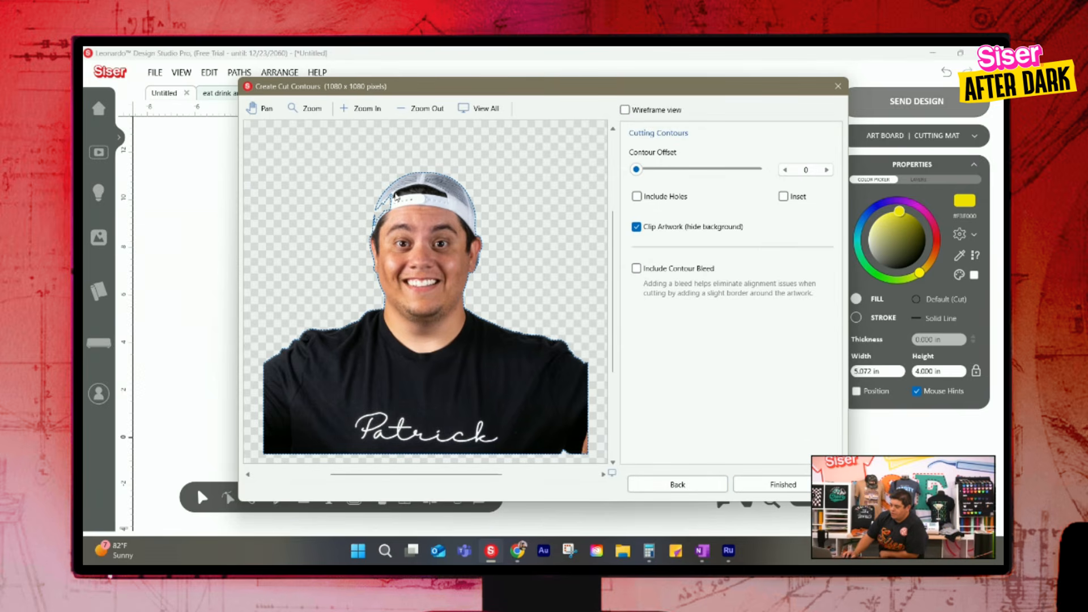
Finish the cut contour with an offset of 26 and move the portrait slightly down, just above the Back to School design
drag(641, 171, 673, 169)
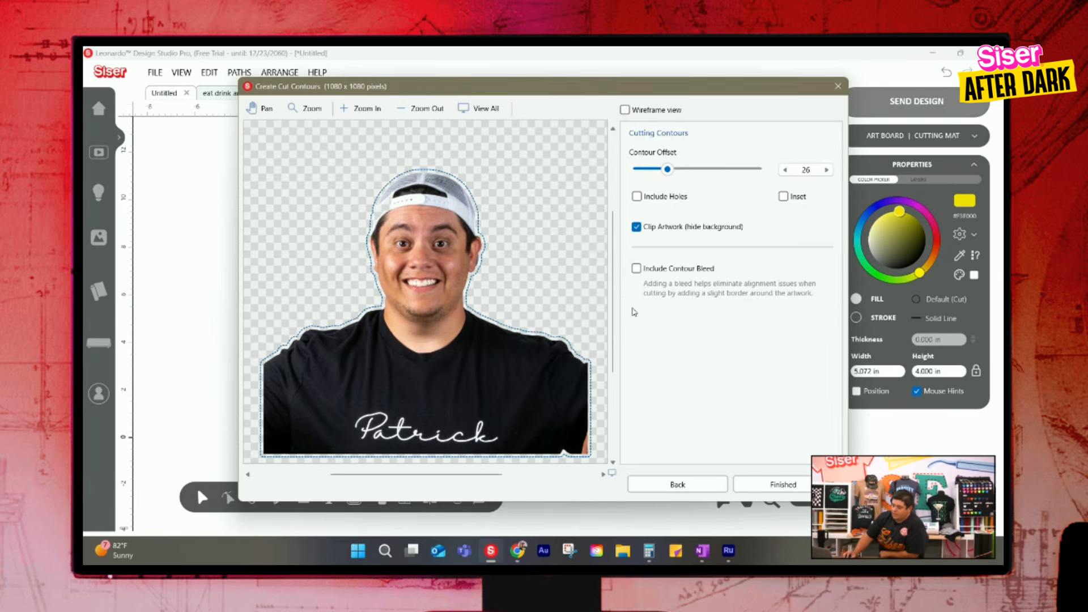
click(779, 486)
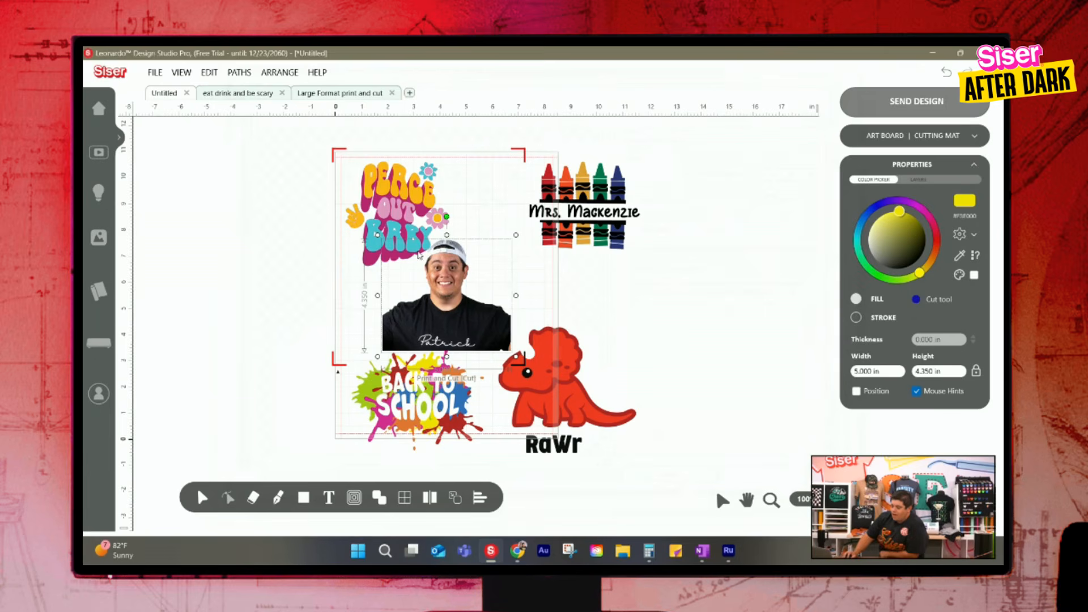
drag(457, 295, 461, 328)
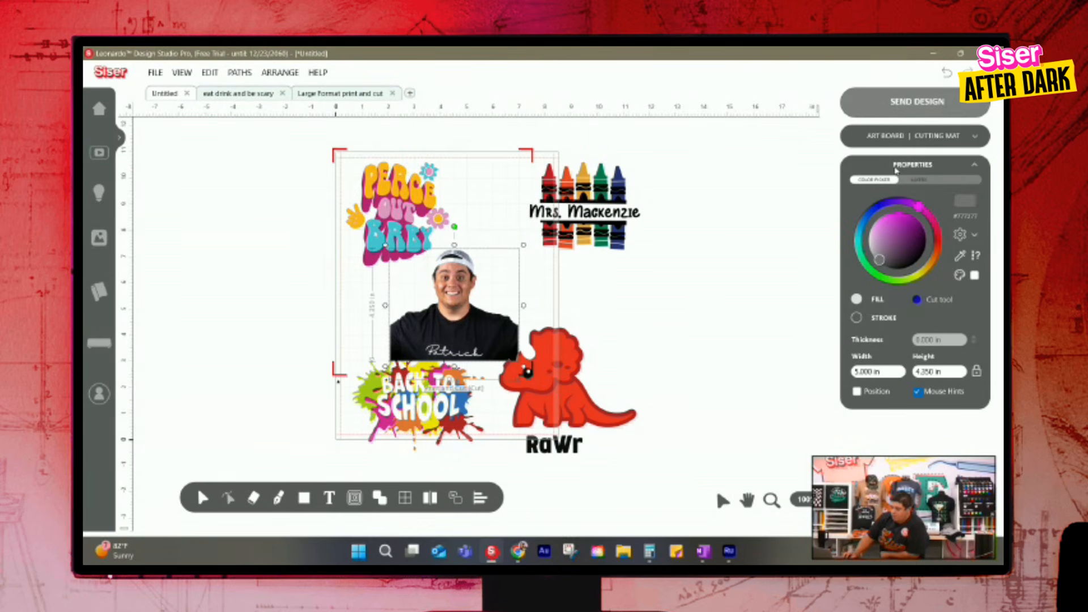
Turn off the Print and Cut job and set the custom media size to 24 in wide by 18 in long
click(916, 142)
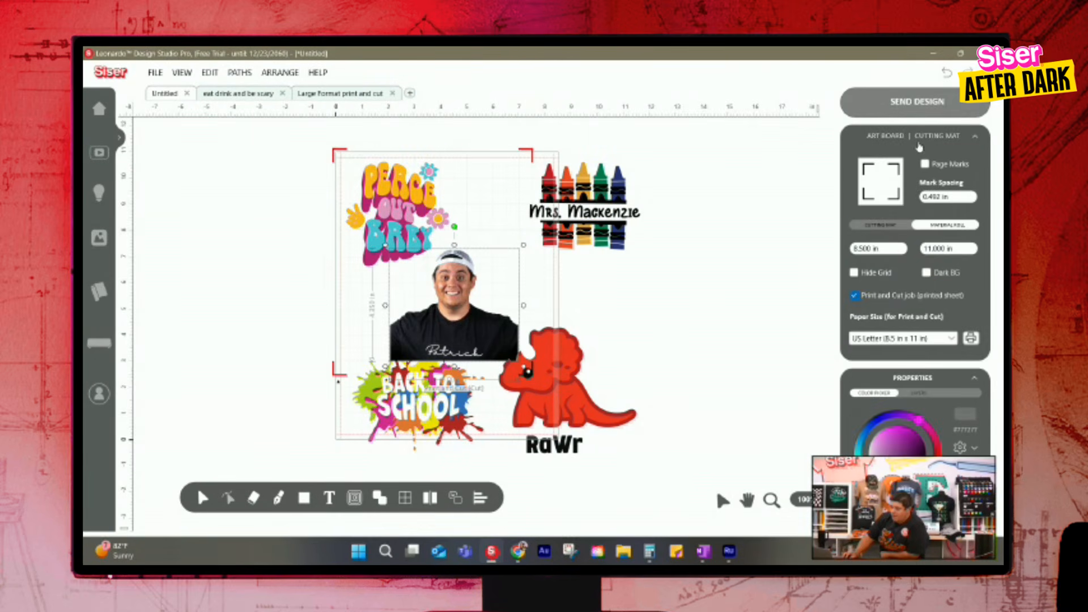
click(856, 297)
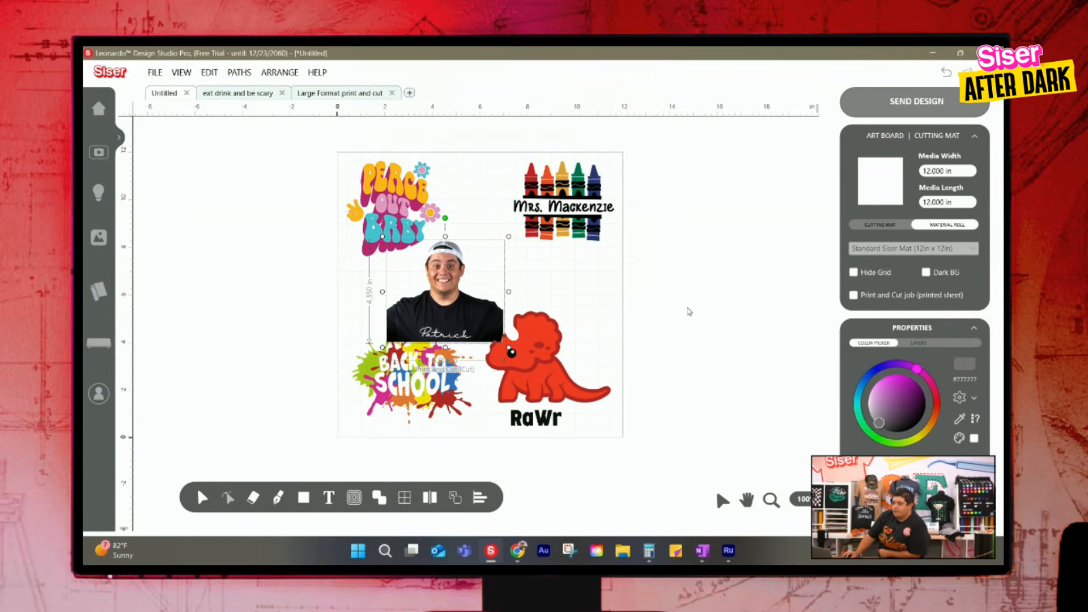
click(662, 230)
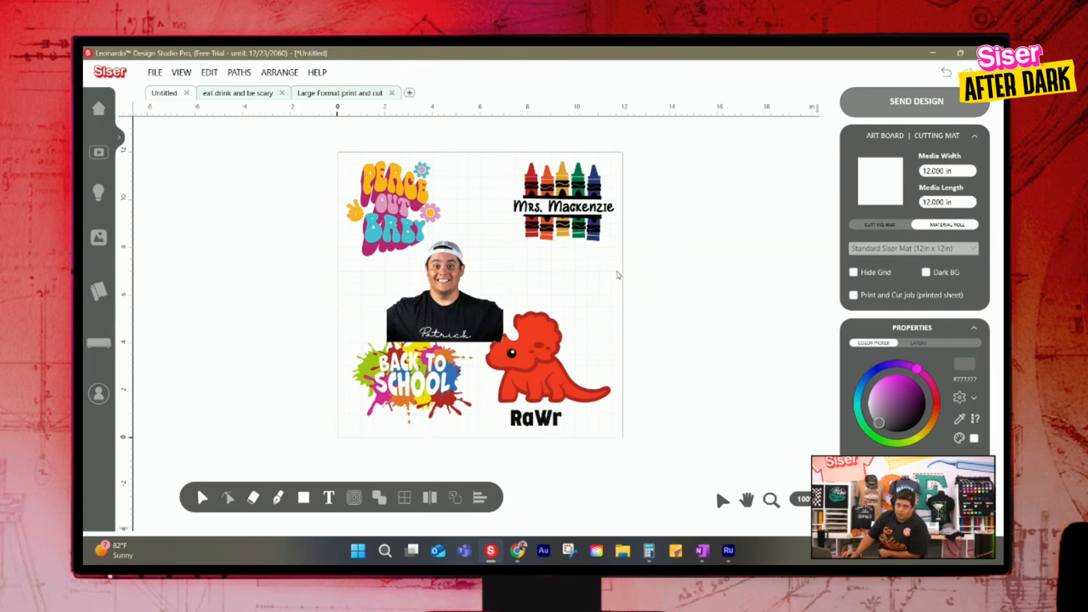
drag(961, 170, 894, 174)
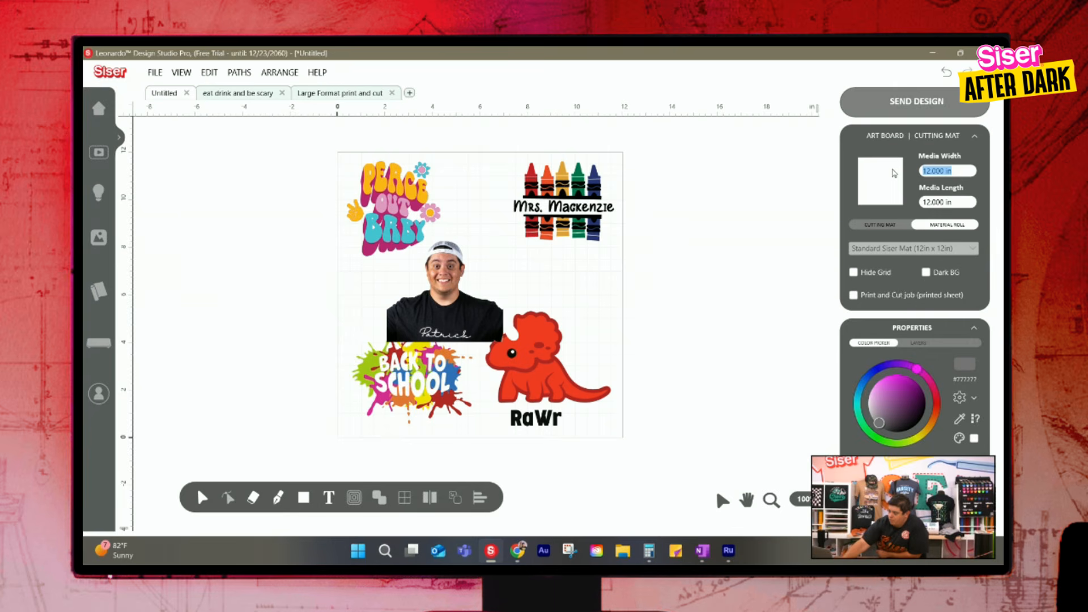
key(Tab)
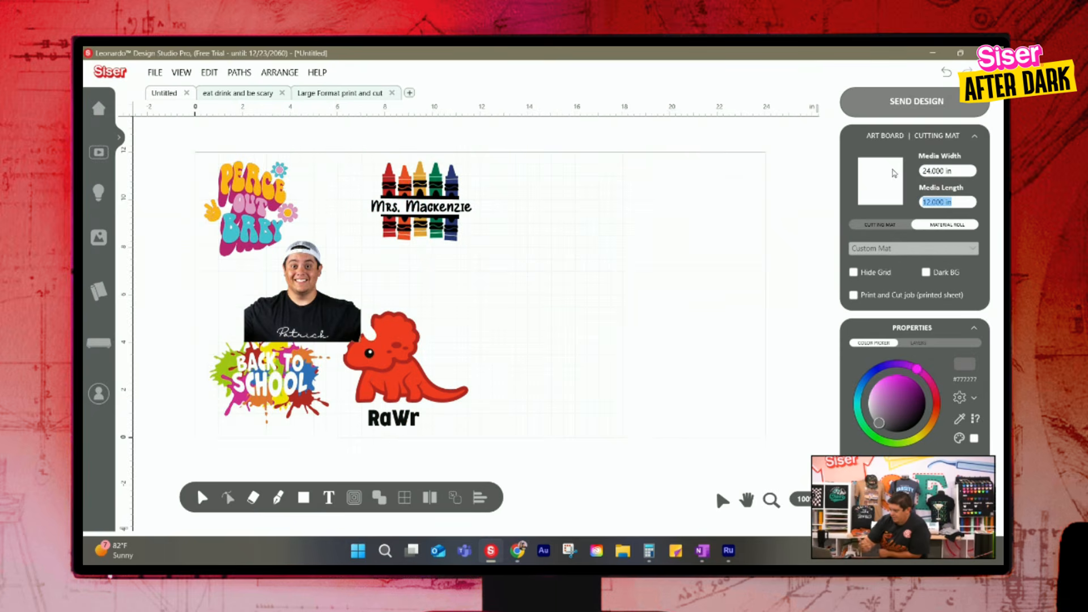
text(18)
key(Return)
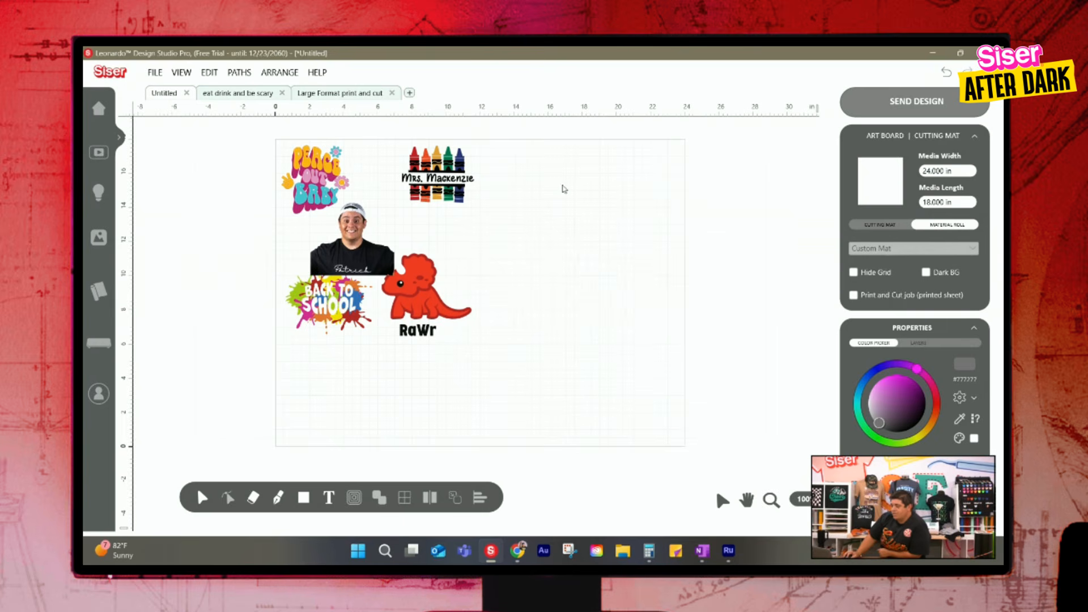
Re-enable the Print and Cut job for the printed sheet and move all designs together toward the artboard's middle
click(859, 297)
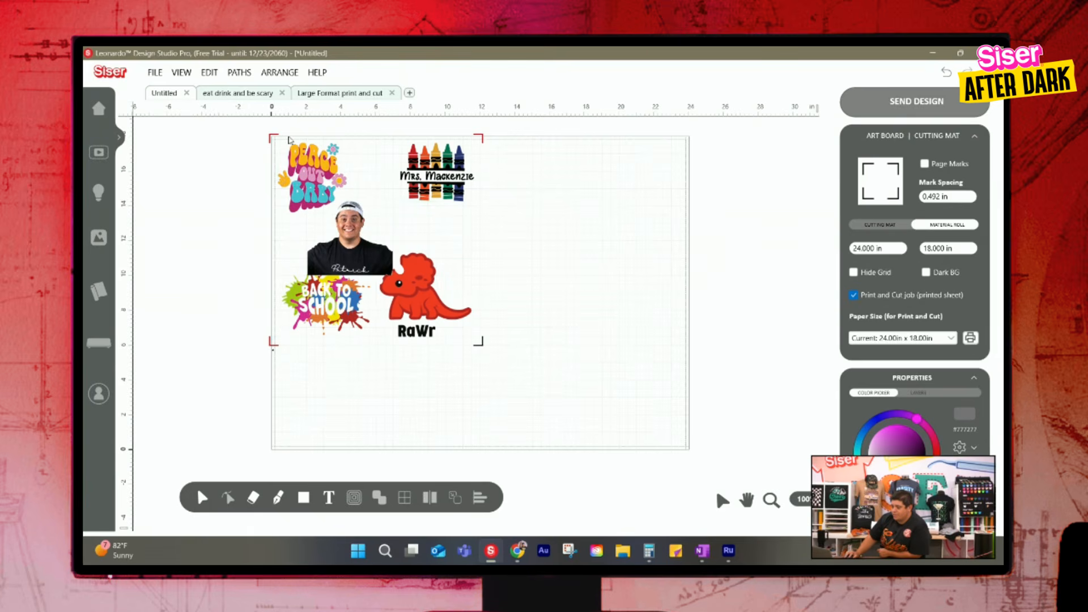
drag(566, 367, 241, 153)
drag(330, 178, 413, 220)
click(668, 257)
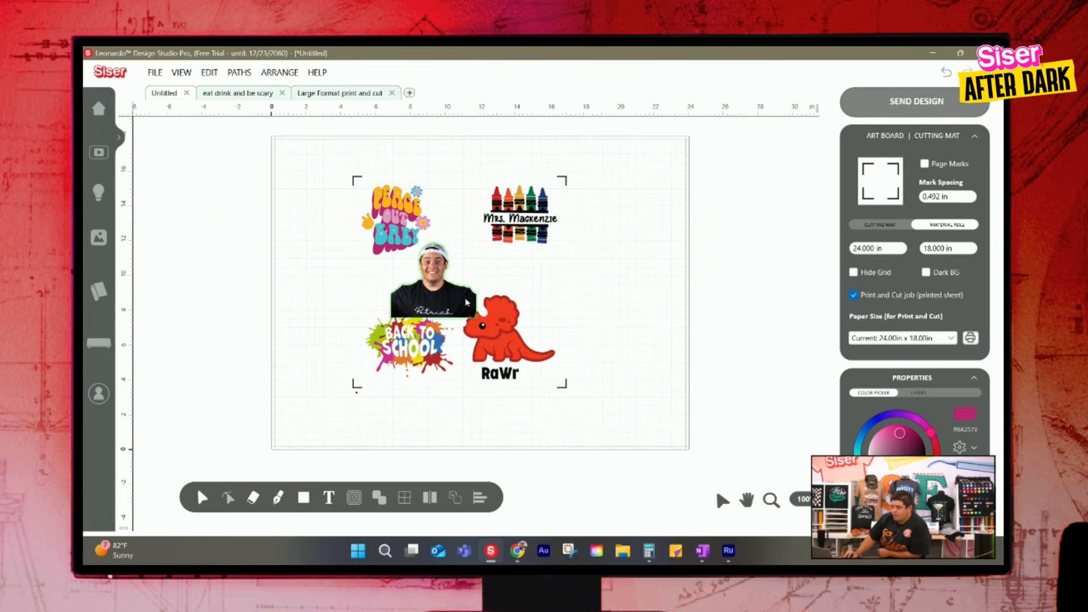
Try the portrait beyond the other designs and move it back between them to test how the scan marks adapt
drag(465, 300, 586, 304)
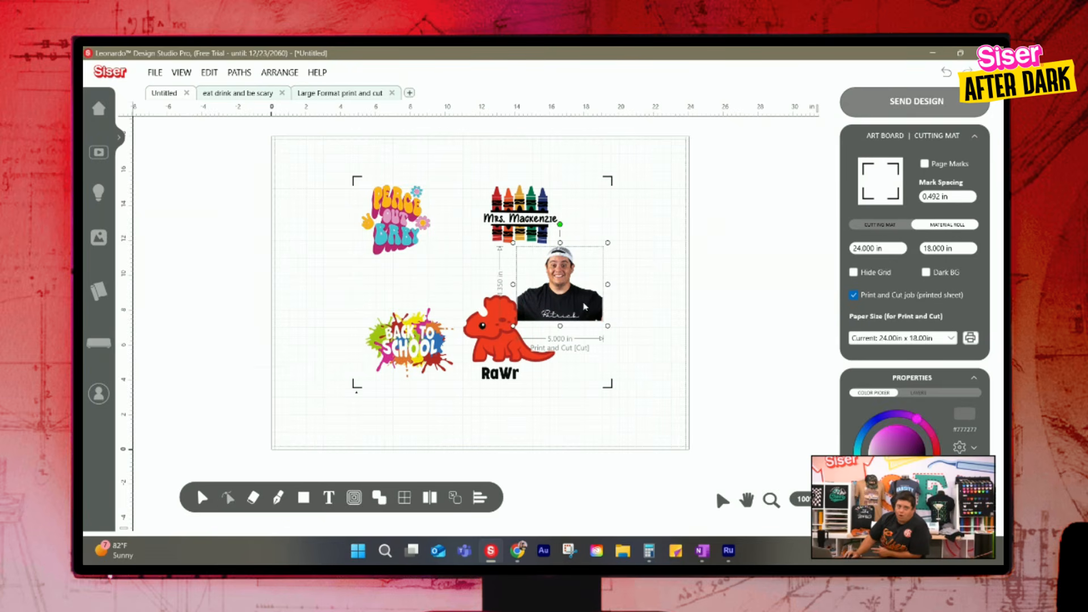
drag(585, 308, 485, 295)
click(661, 282)
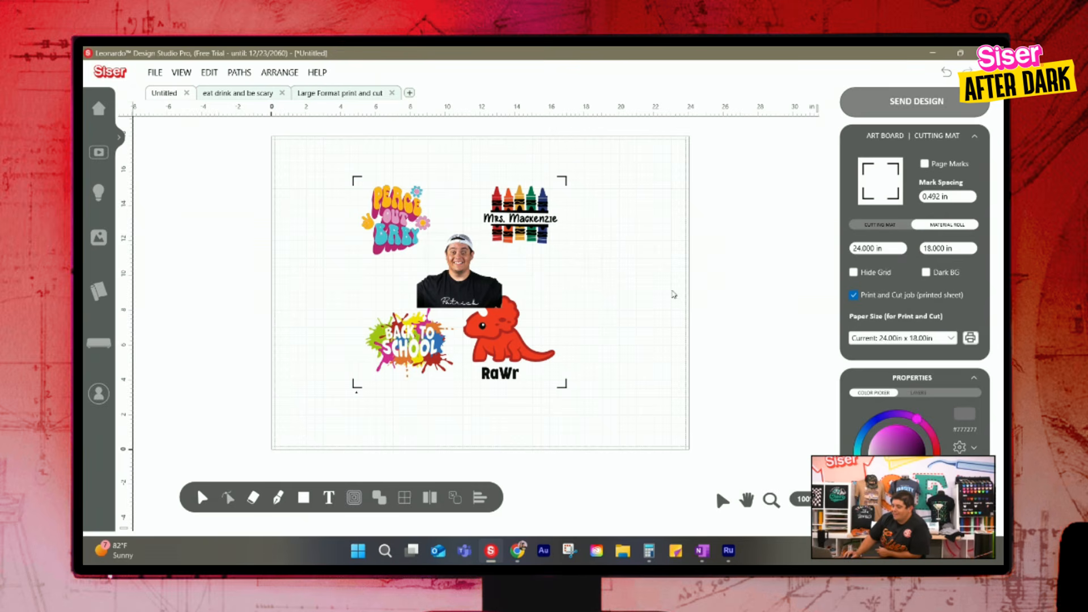
Enable Page Marks and spread out the designs: crayon name tag upper right, Peace Out Baby upper left, portrait right of center
click(924, 165)
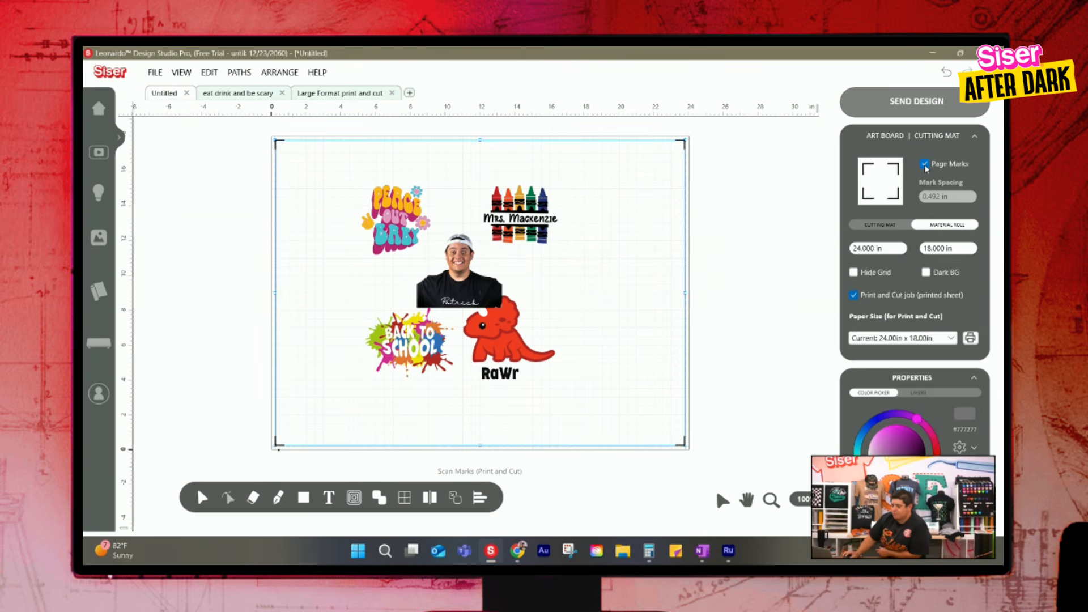
drag(520, 215, 617, 200)
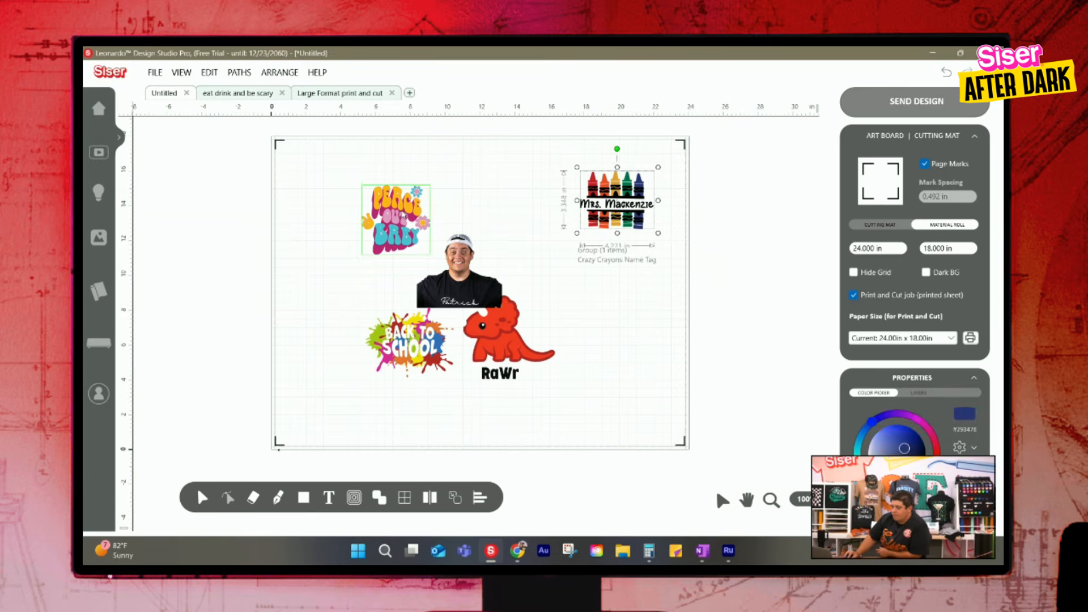
drag(403, 215, 347, 177)
drag(459, 266, 569, 278)
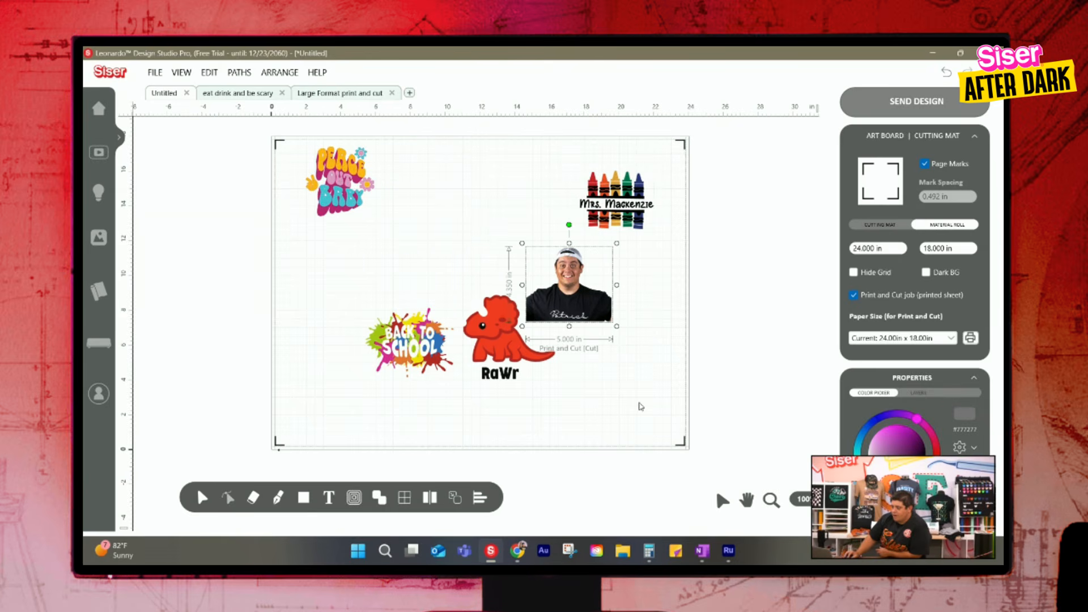
Enlarge the Back to School design in the artboard's lower-left corner and shrink the dinosaur to about 4.7 in wide beside it
click(677, 443)
mouse_move(450, 331)
mouse_down()
mouse_move(394, 397)
mouse_move(387, 390)
mouse_move(452, 317)
mouse_up()
drag(421, 391, 403, 399)
click(551, 410)
drag(494, 344, 488, 400)
drag(554, 348, 542, 369)
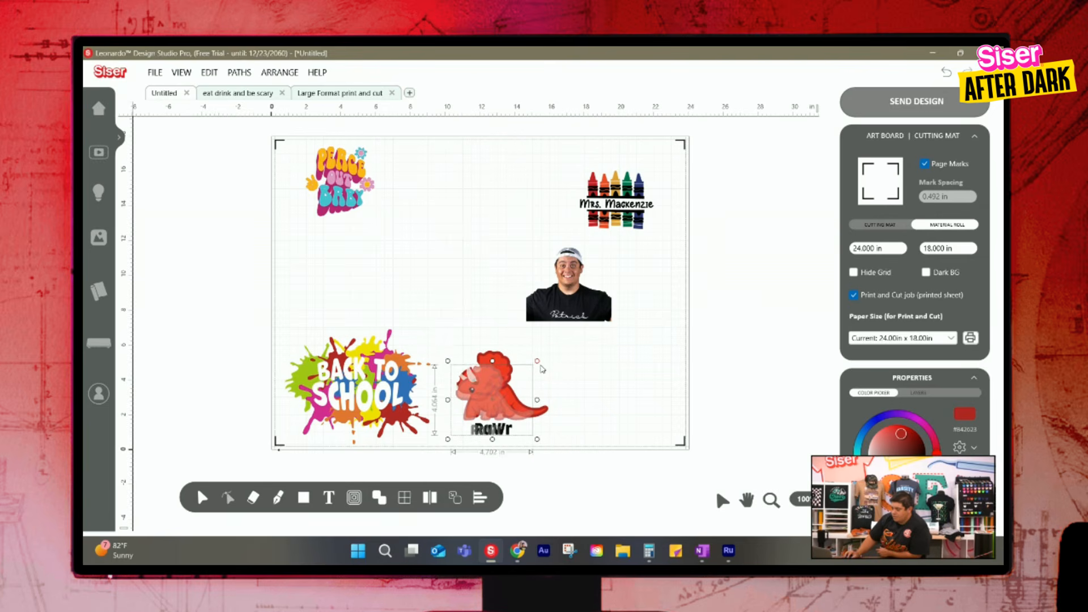
Enlarge the portrait to about 6.25 in wide and place it in the artboard's lower-right corner
drag(596, 308, 621, 420)
drag(644, 354, 664, 336)
drag(616, 412, 631, 417)
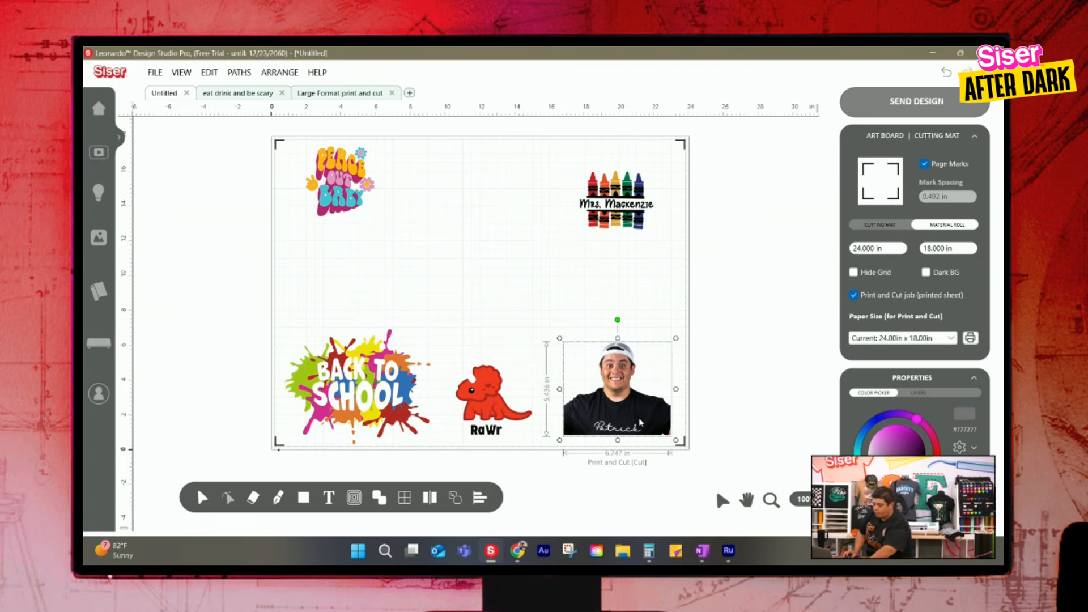
Rotate the portrait 90 degrees clockwise within the lower-right corner
key(ctrl+r)
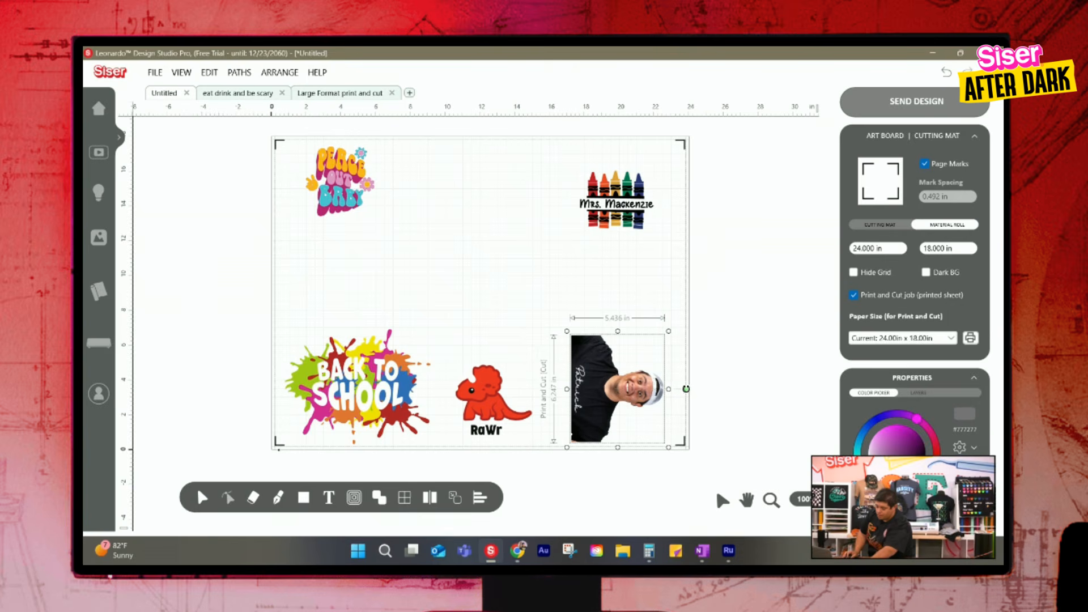
drag(688, 389, 662, 395)
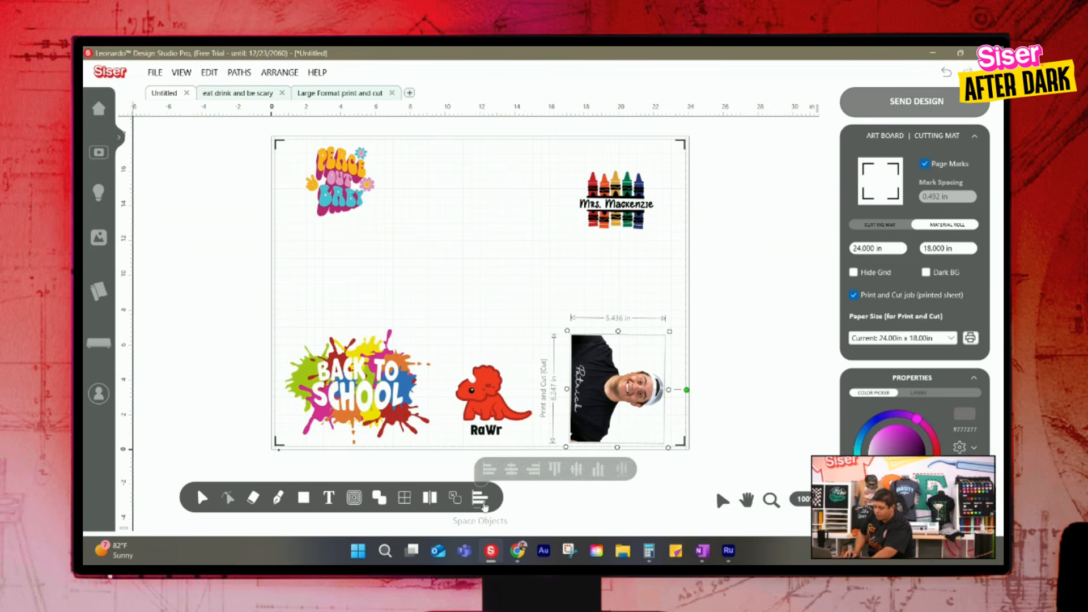
mouse_move(453, 508)
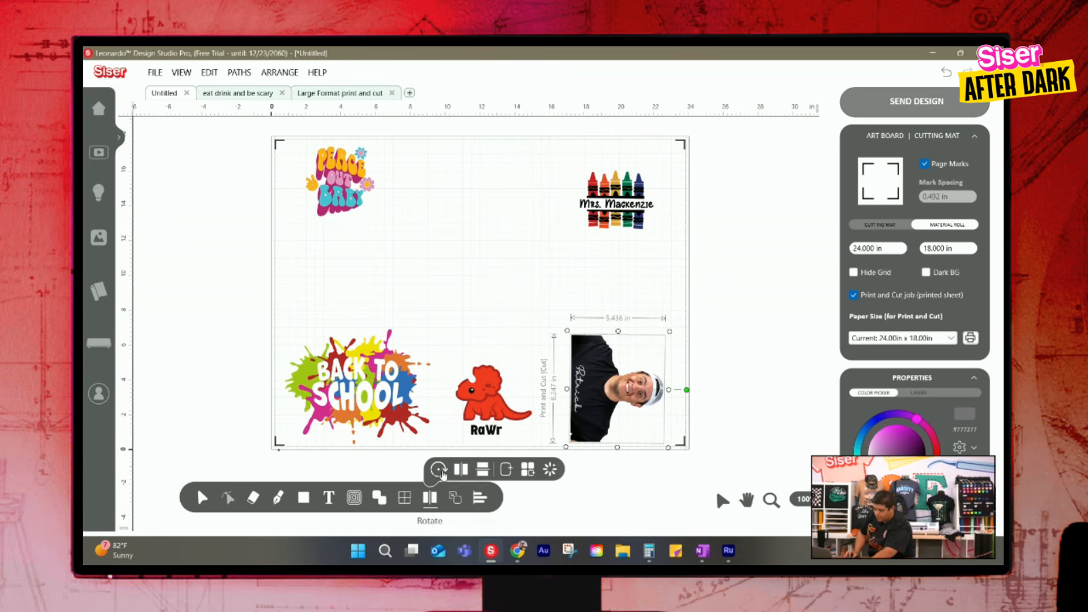
click(761, 382)
Duplicate the portrait above the original, rotate the copy 180 degrees and nest the two closely together
click(640, 396)
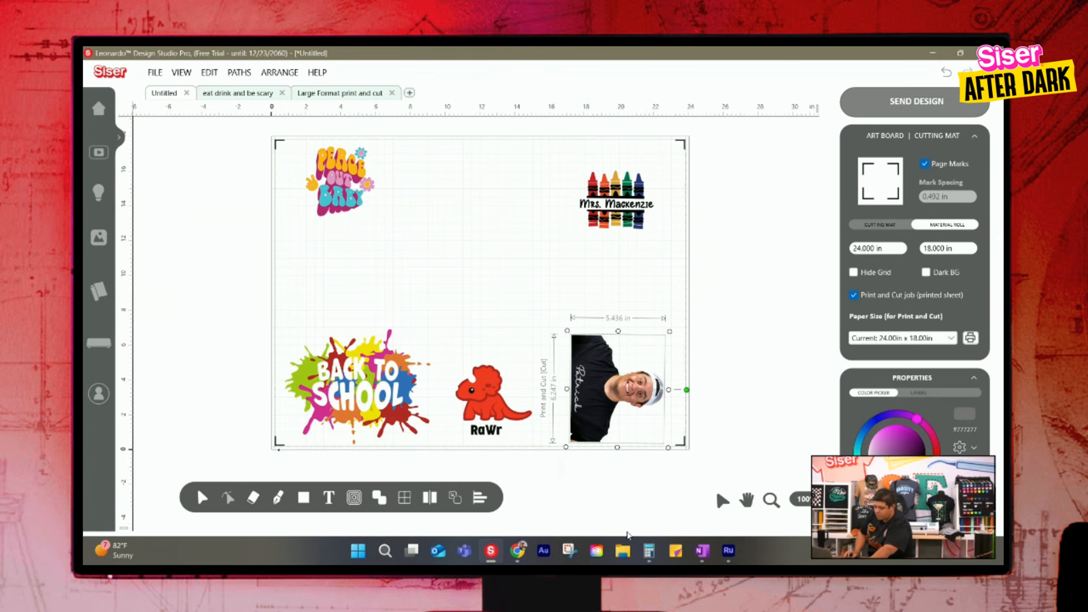
drag(623, 408, 621, 316)
drag(685, 303, 579, 305)
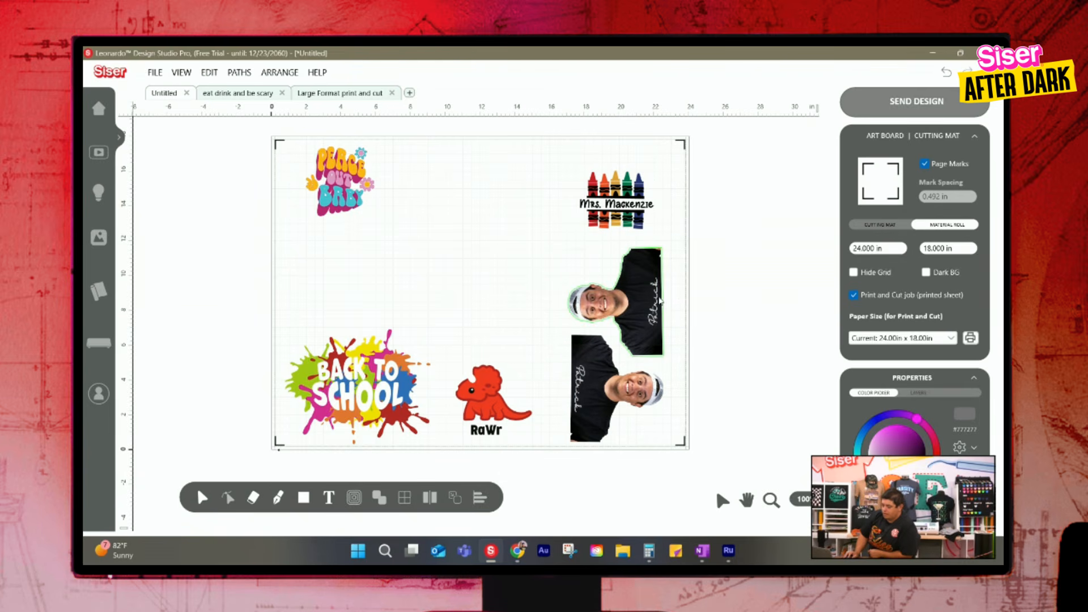
drag(661, 303, 665, 310)
drag(652, 392, 654, 393)
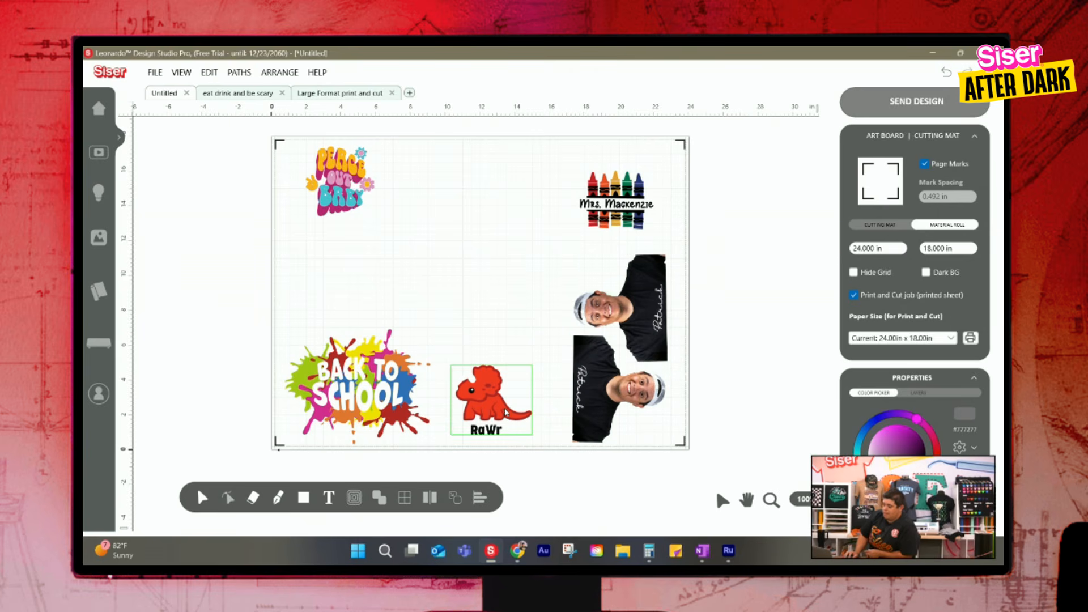
Enlarge the crayon name tag to about 3.87 in high in the artboard's upper-right corner and duplicate it to the left
click(615, 207)
drag(576, 233, 566, 248)
drag(626, 209, 555, 188)
drag(731, 194, 521, 191)
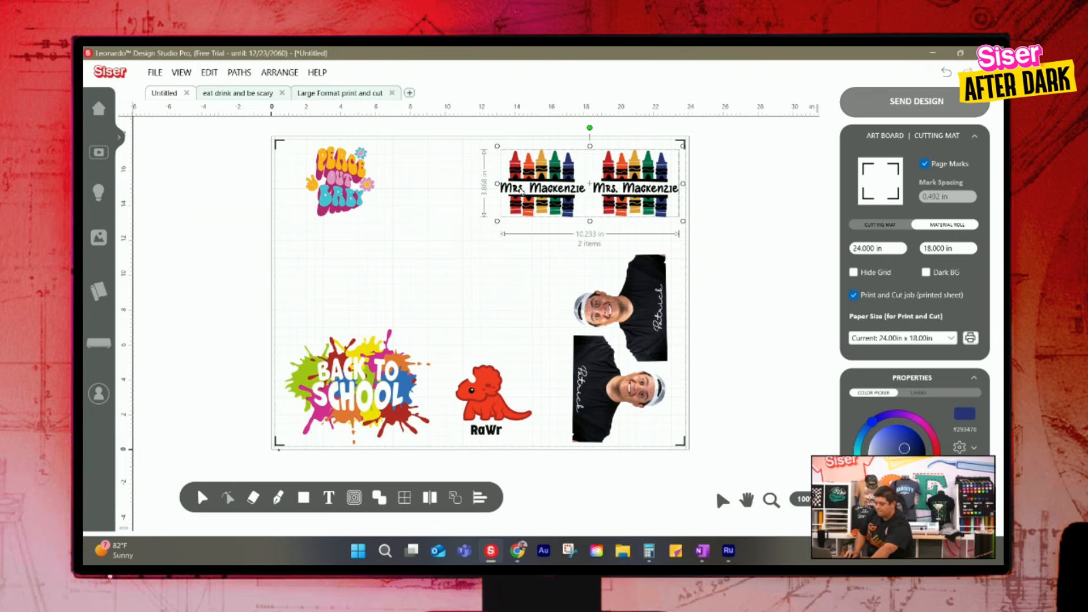
Duplicate the pair of crayon name tags into a row of four and move Peace Out Baby below the row
drag(656, 186, 472, 185)
drag(324, 214, 308, 300)
click(450, 273)
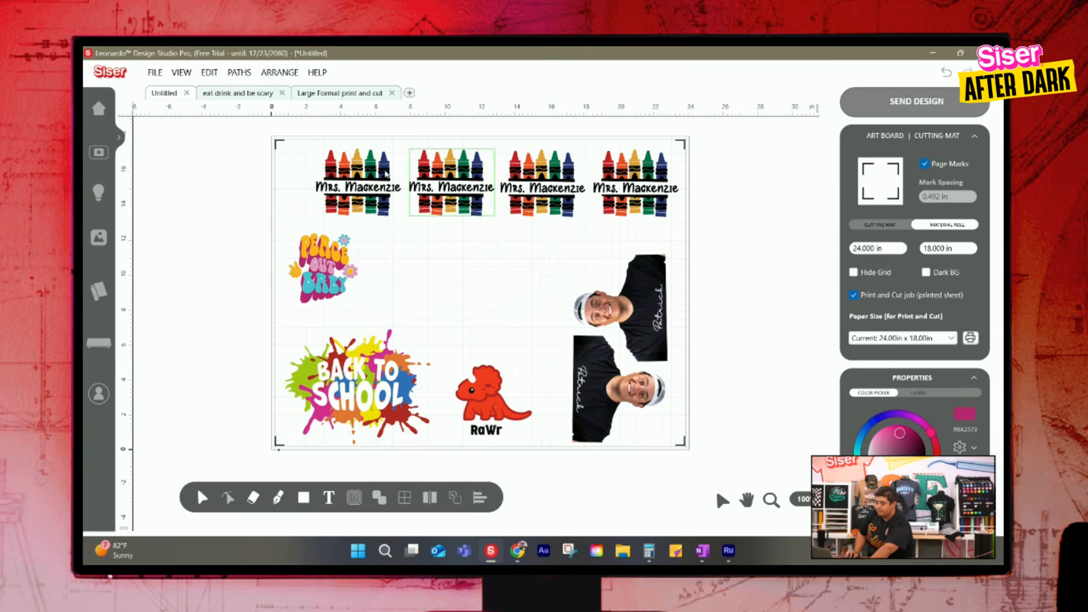
Even out the spacing in the row by nudging the leftmost and third crayon name tags slightly right
drag(391, 170, 395, 170)
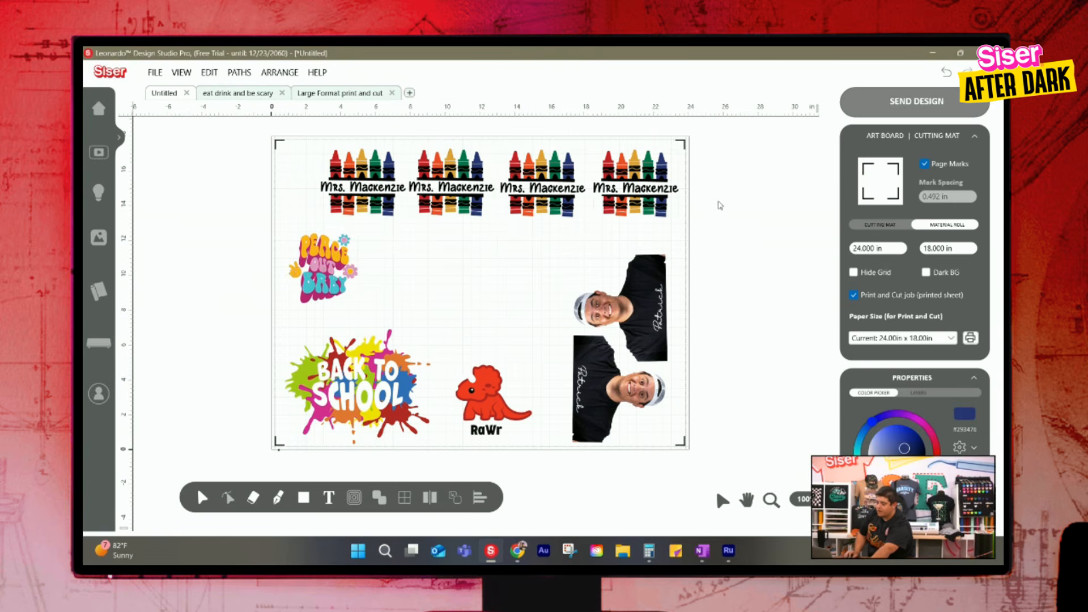
click(645, 195)
click(556, 238)
drag(553, 194, 558, 196)
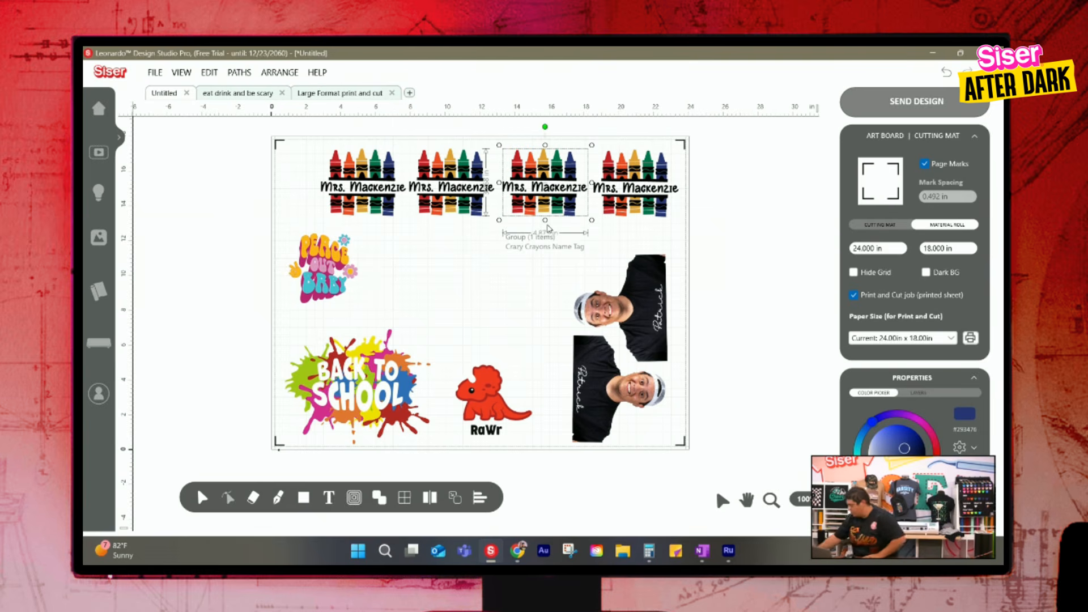
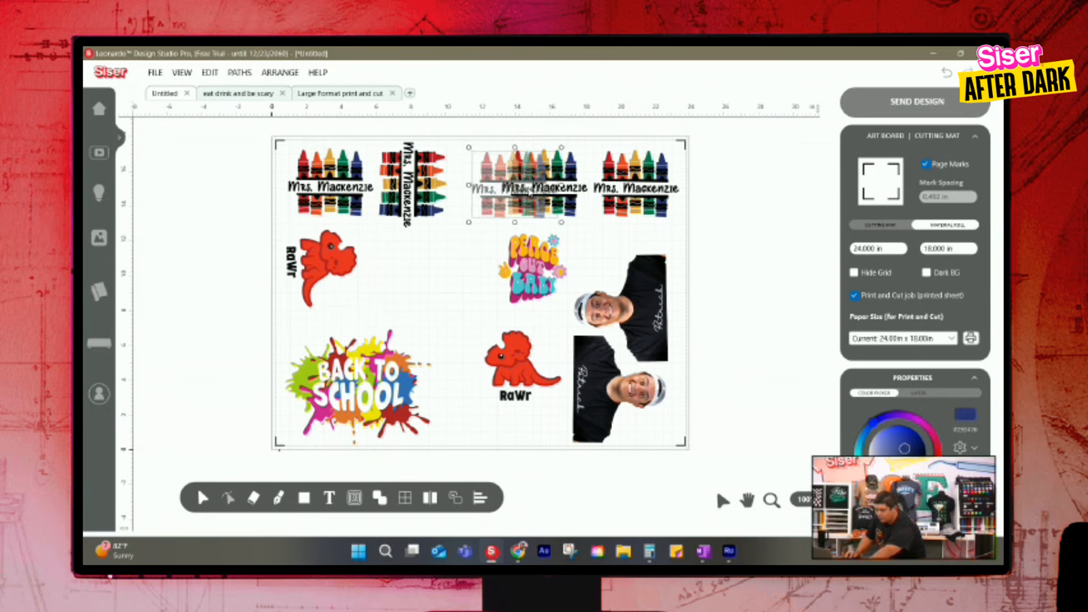
Rotate the crayon name tags beyond the second one 90 degrees to match it and duplicate one to complete a row of five
click(641, 190)
key(ctrl+r)
drag(626, 193, 658, 195)
click(742, 189)
click(591, 195)
key(ctrl+d)
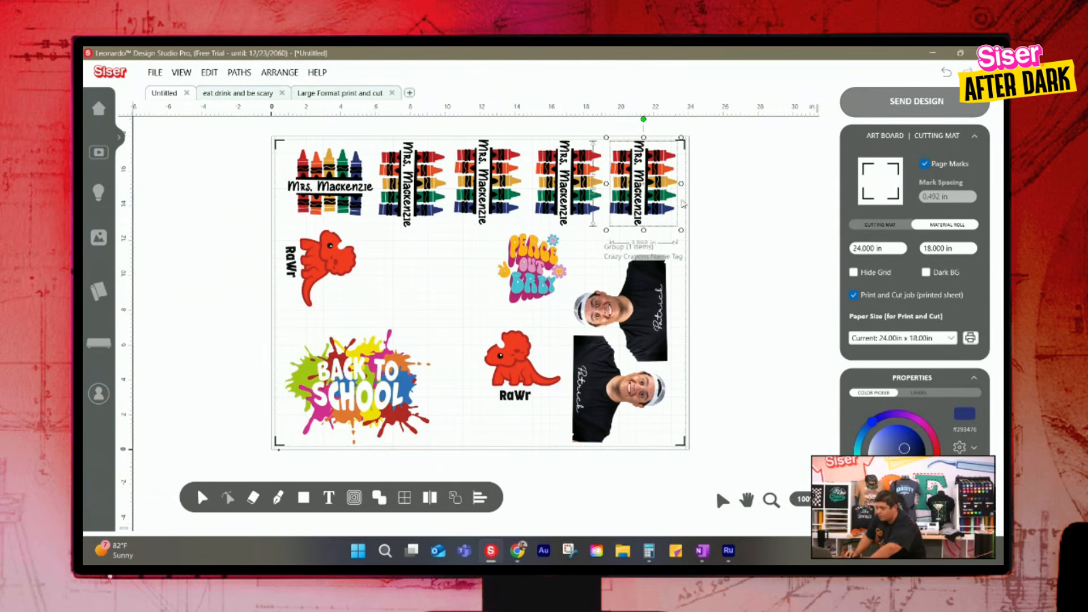
Select all five crayon name tags and align them along a common horizontal centre line
click(746, 205)
drag(755, 196, 301, 177)
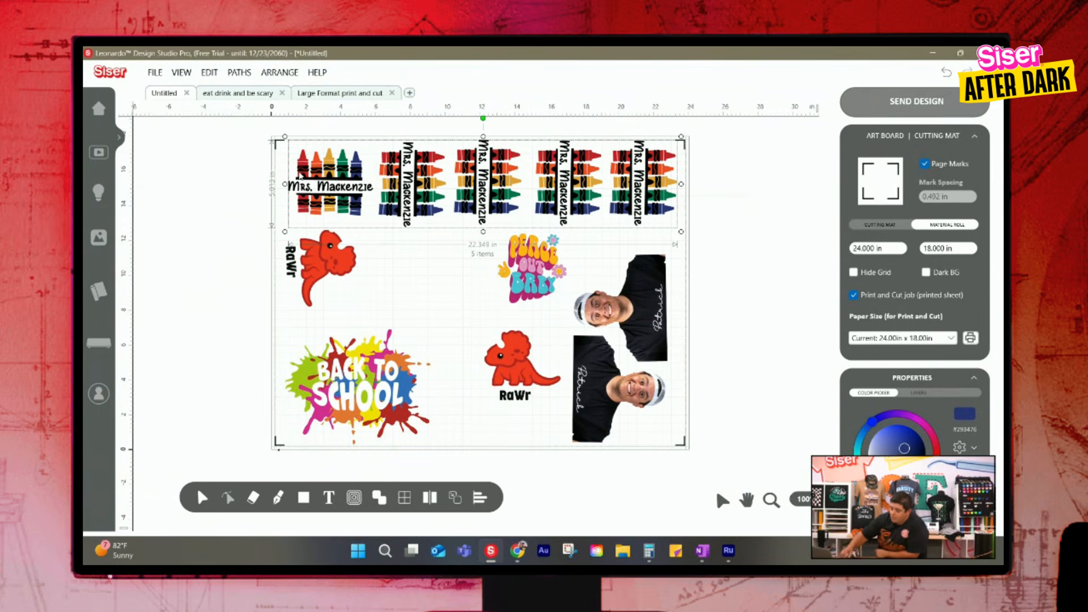
key(e)
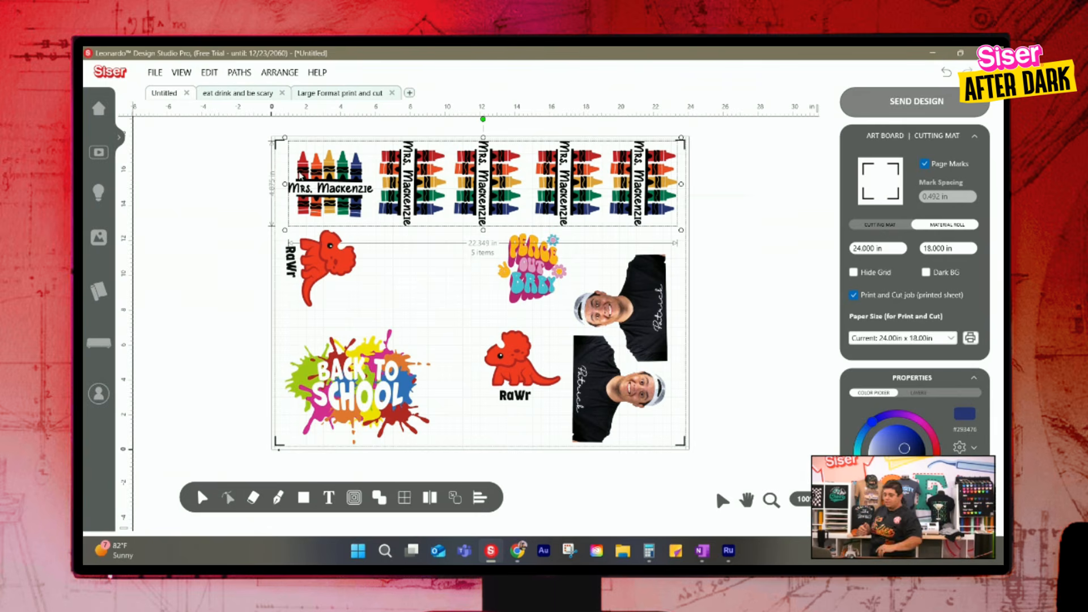
Move Peace Out Baby beside the rotated dinosaur and the upright dinosaur up to its right, forming a second row
click(759, 235)
drag(550, 256, 422, 276)
drag(509, 352, 473, 255)
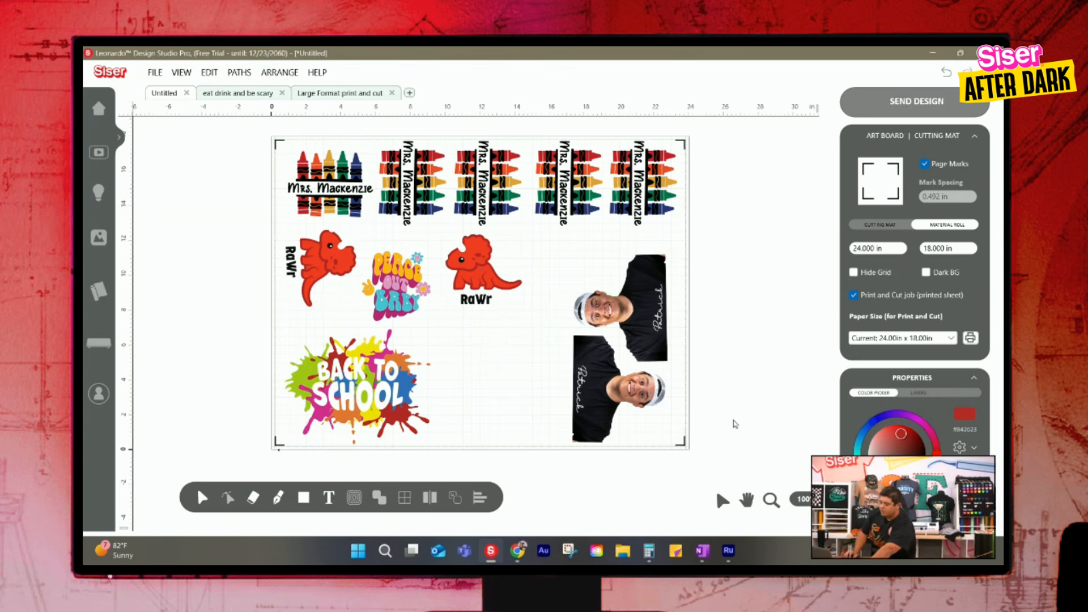
Duplicate the lower portrait, place the copy just left of it and rotate it 180 degrees so the shirts sit back to back
click(631, 409)
drag(633, 404, 530, 396)
key(ctrl+r)
key(ctrl+r)
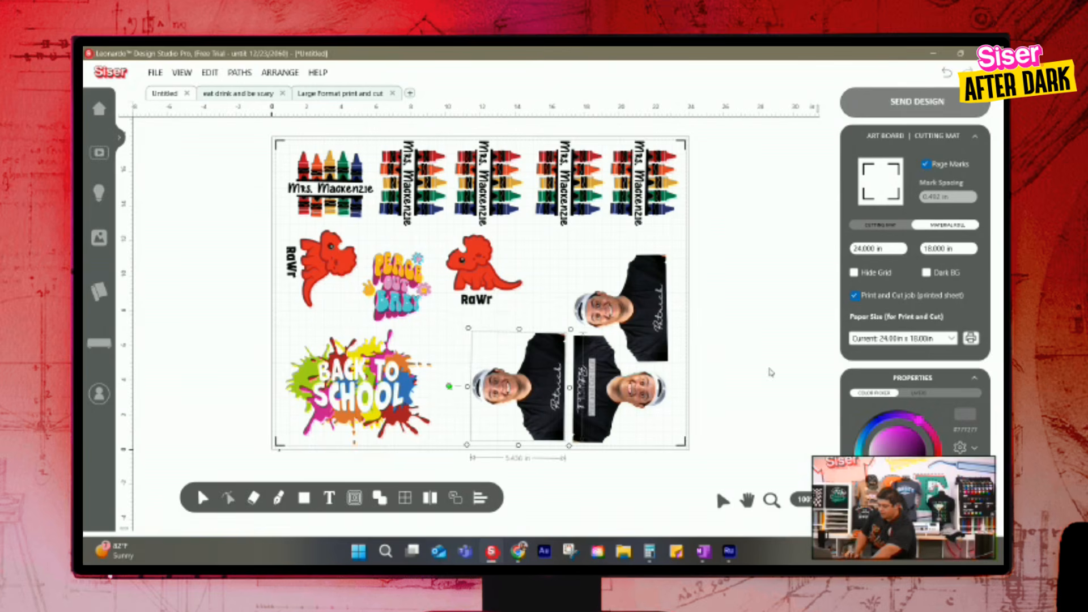
Duplicate the upright dinosaur to its right and place two smaller copies of Peace Out Baby below the second row
click(496, 288)
drag(496, 292, 583, 286)
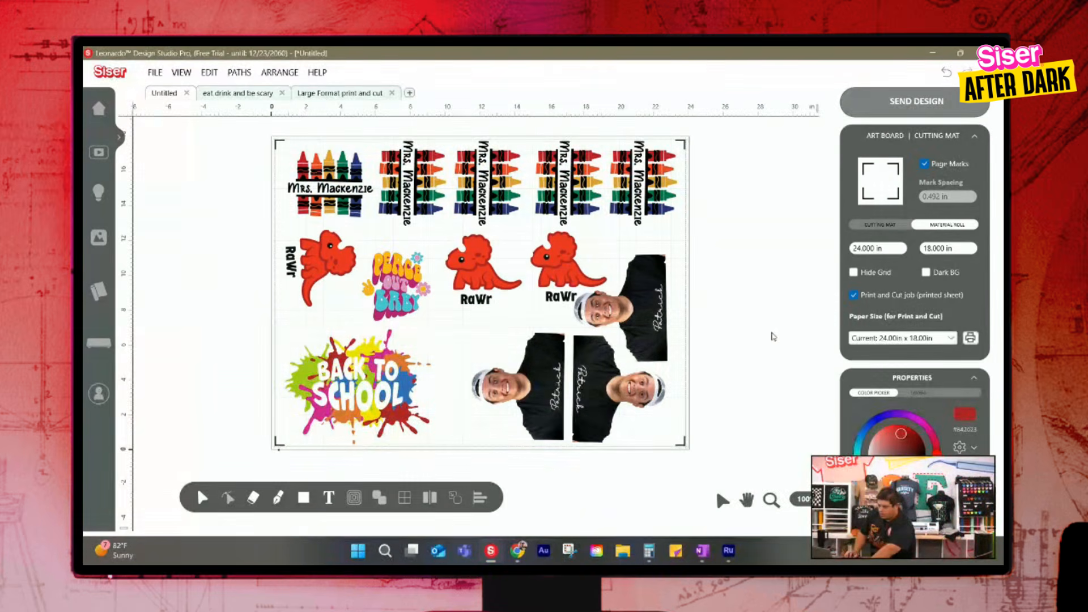
click(404, 283)
drag(412, 294, 509, 327)
click(763, 299)
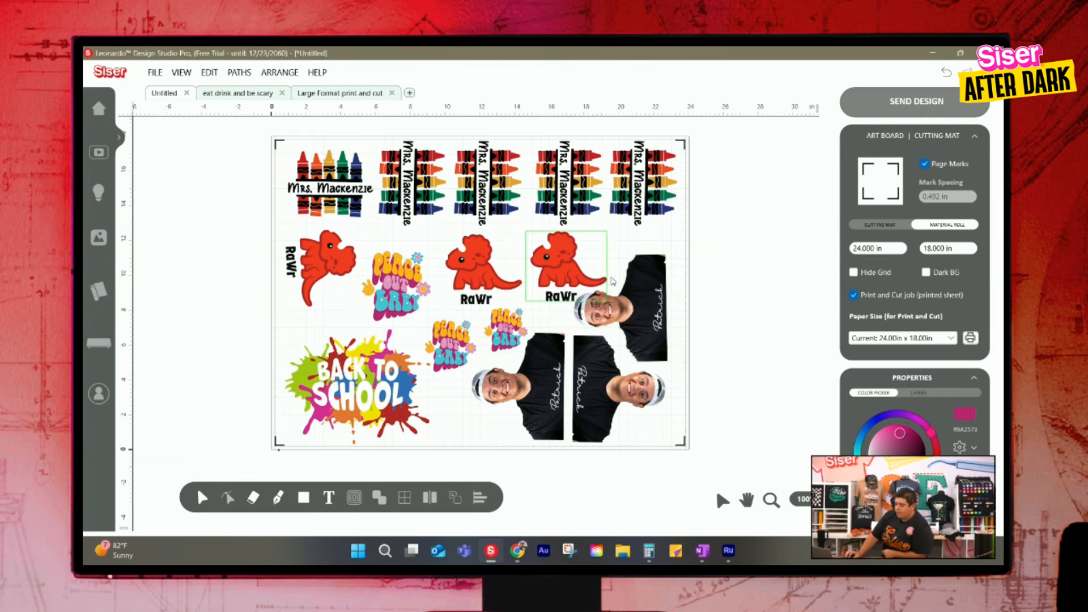
Examine up close how the rightmost dinosaur and its RaWr text sit against the upper portrait
click(776, 506)
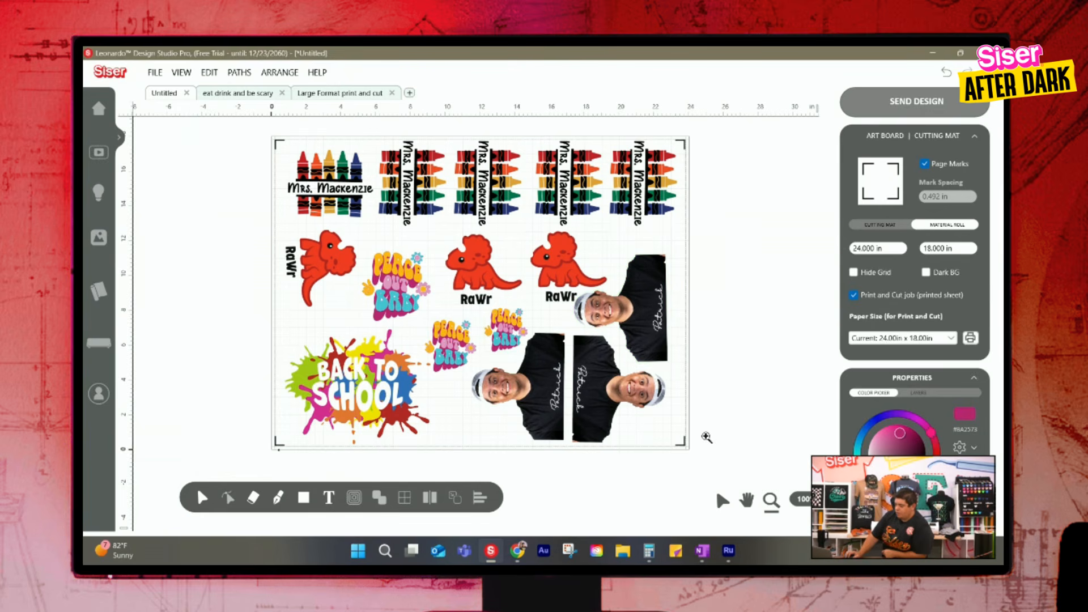
drag(562, 278, 649, 351)
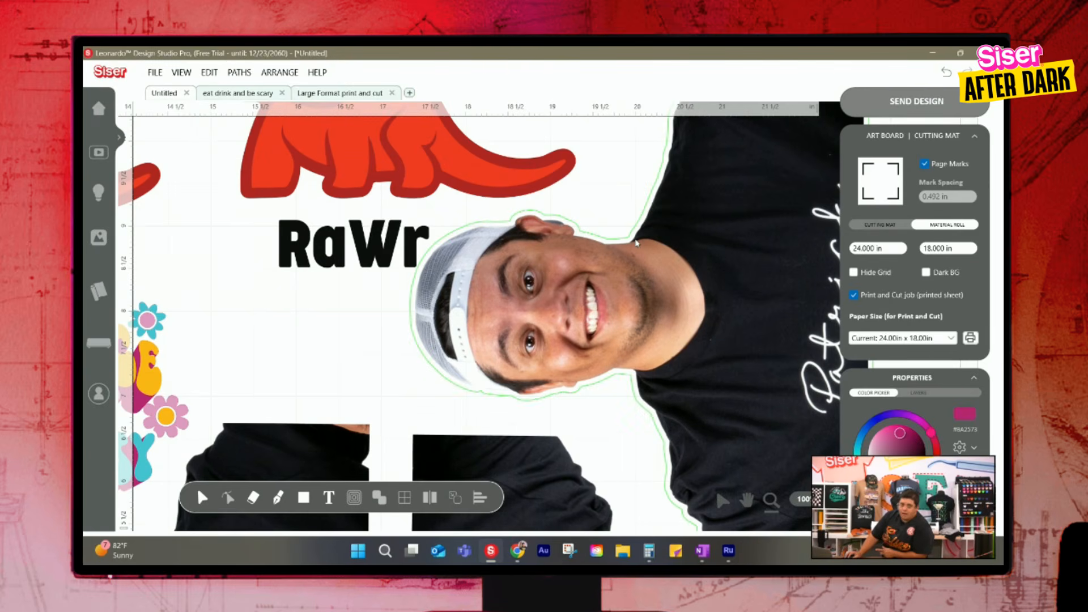
scroll(500, 212, up, 4)
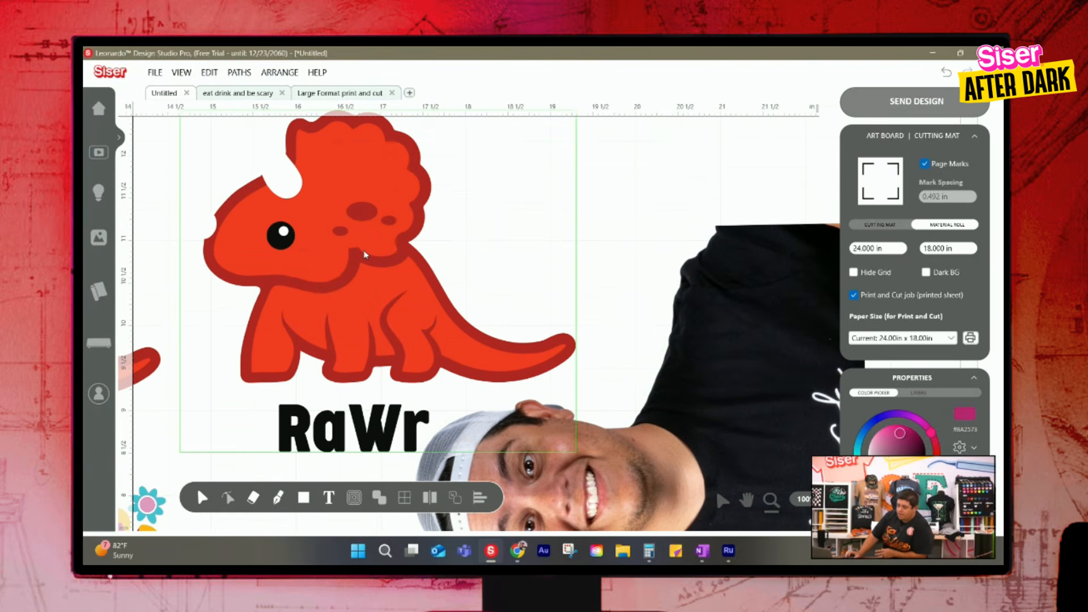
scroll(363, 250, up, 1)
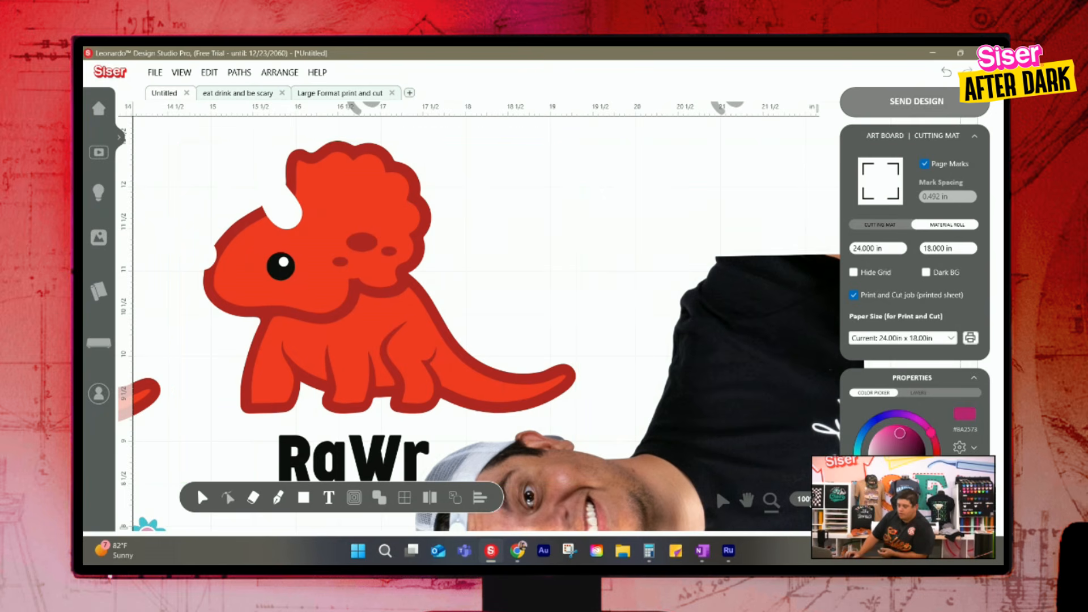
double_click(771, 501)
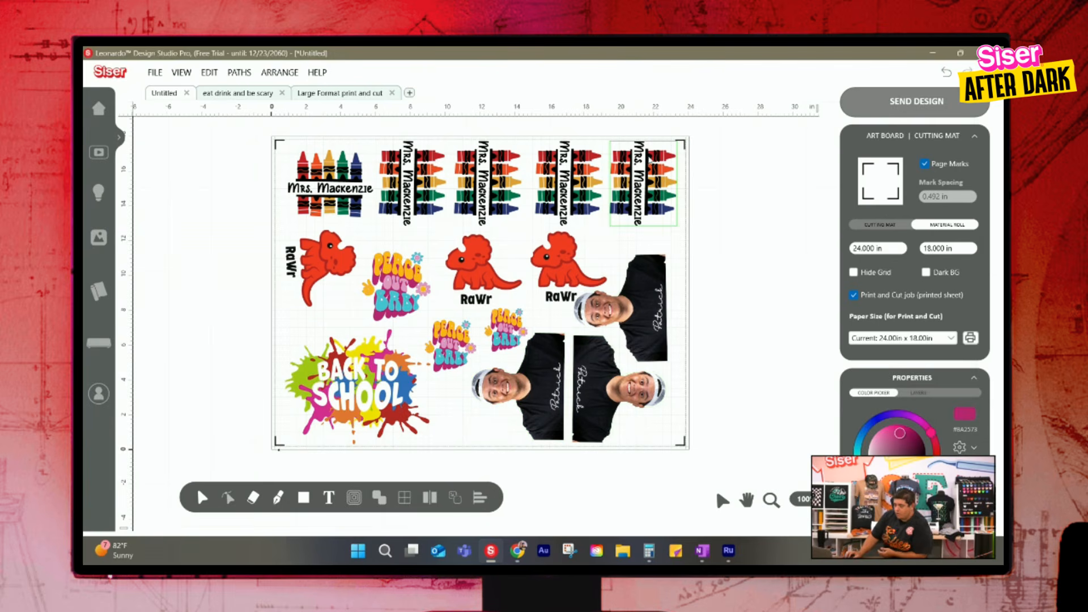
Build Print and Cut Logo cutting contours around all five crayon name tags with a 0.098 in offset and round corners
click(650, 193)
shift+click(567, 187)
shift+click(488, 187)
shift+click(414, 196)
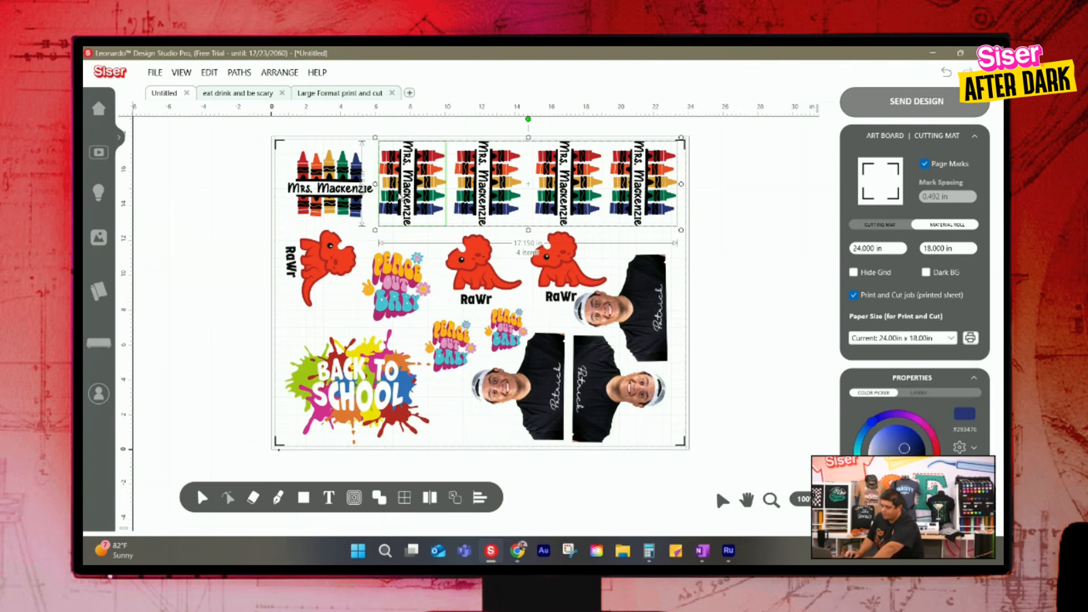
shift+click(340, 198)
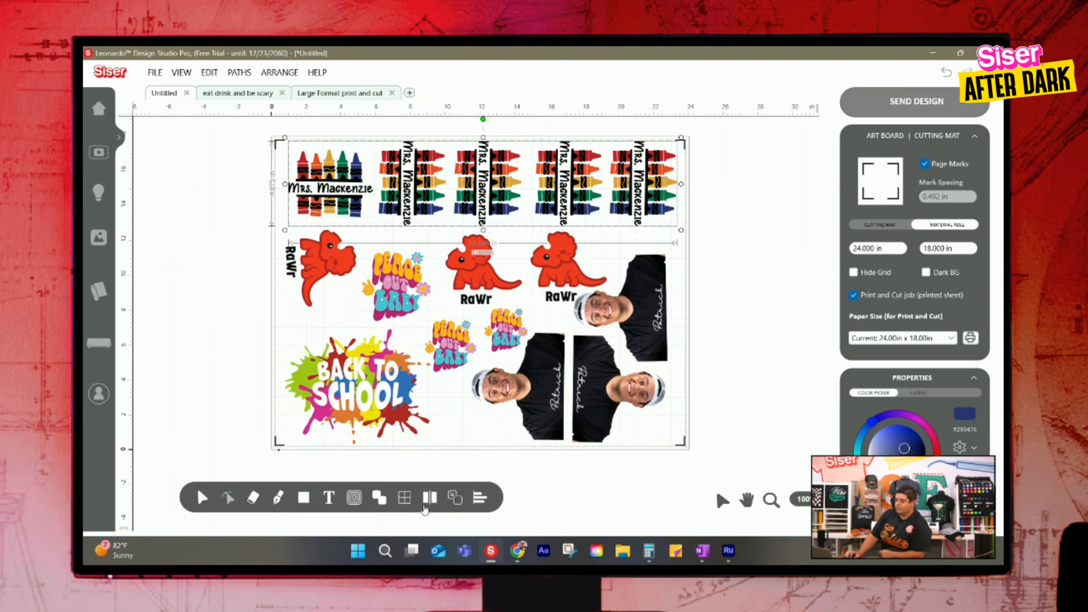
mouse_move(358, 509)
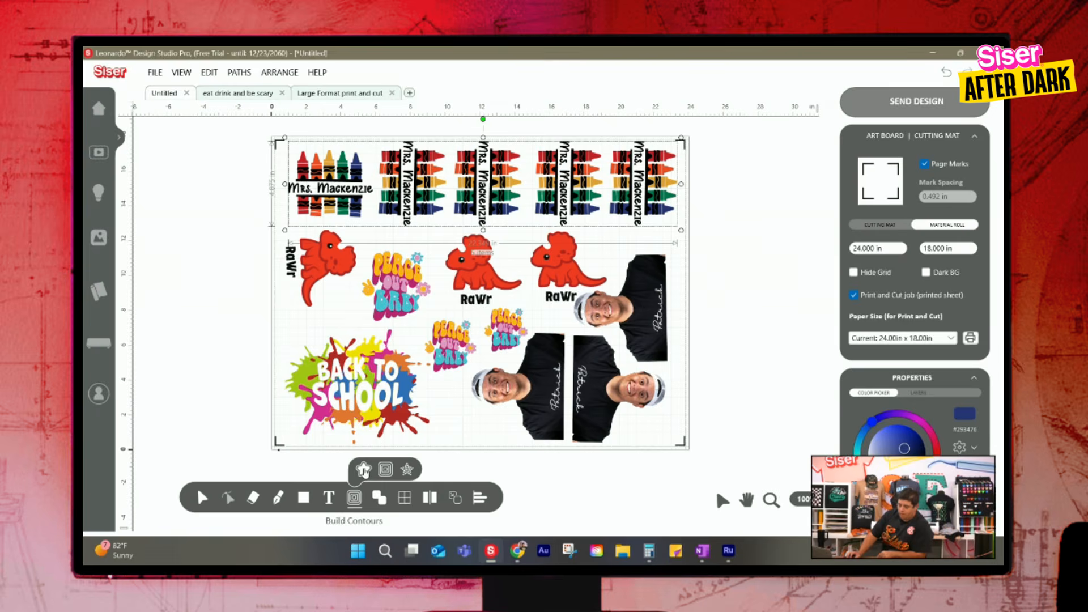
click(364, 469)
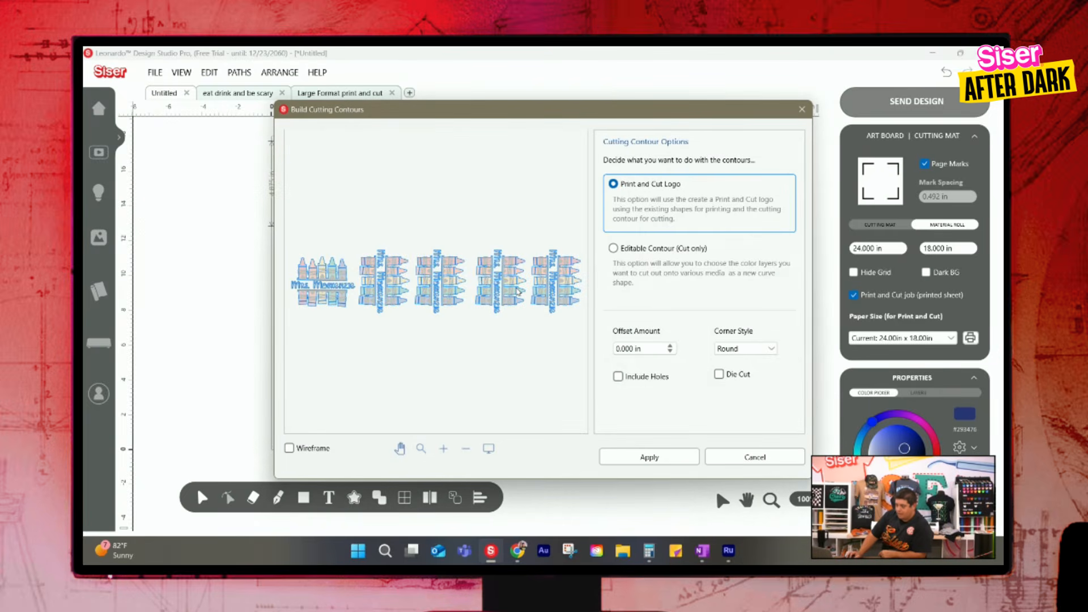
click(671, 347)
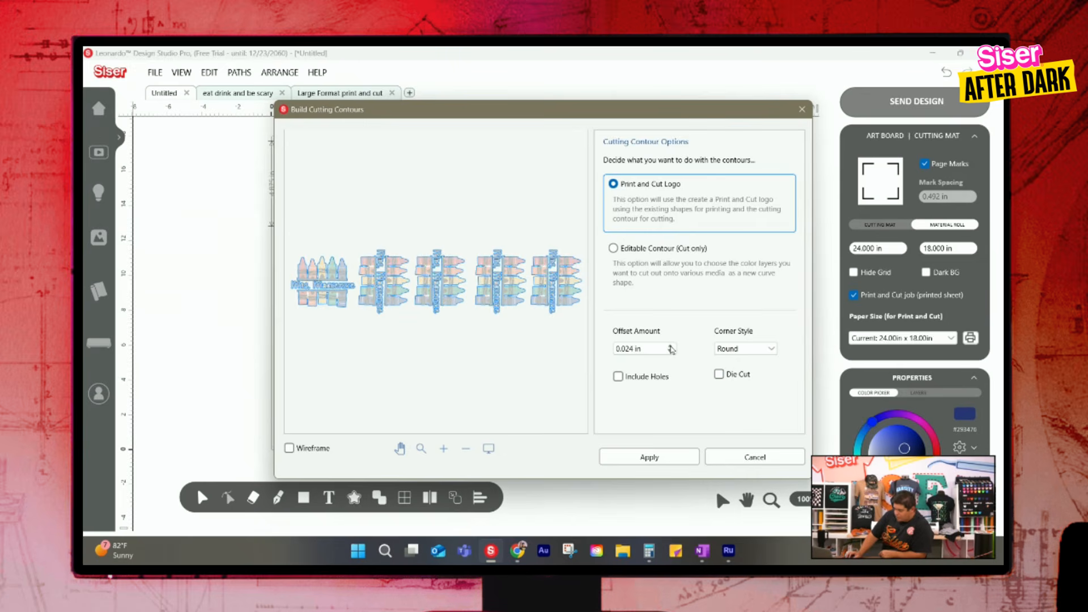
click(671, 346)
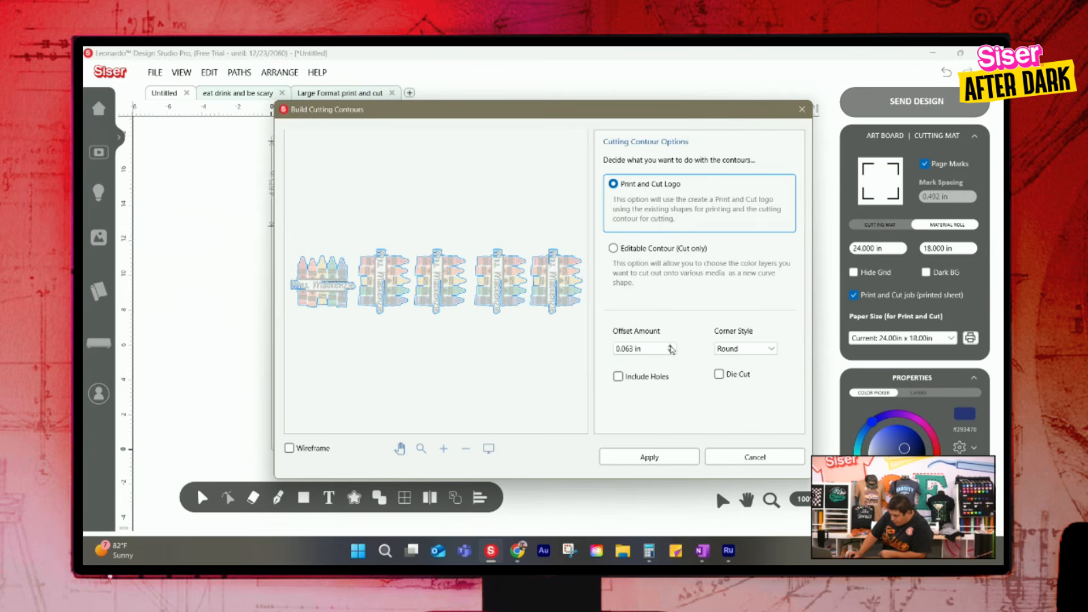
click(670, 347)
click(670, 347)
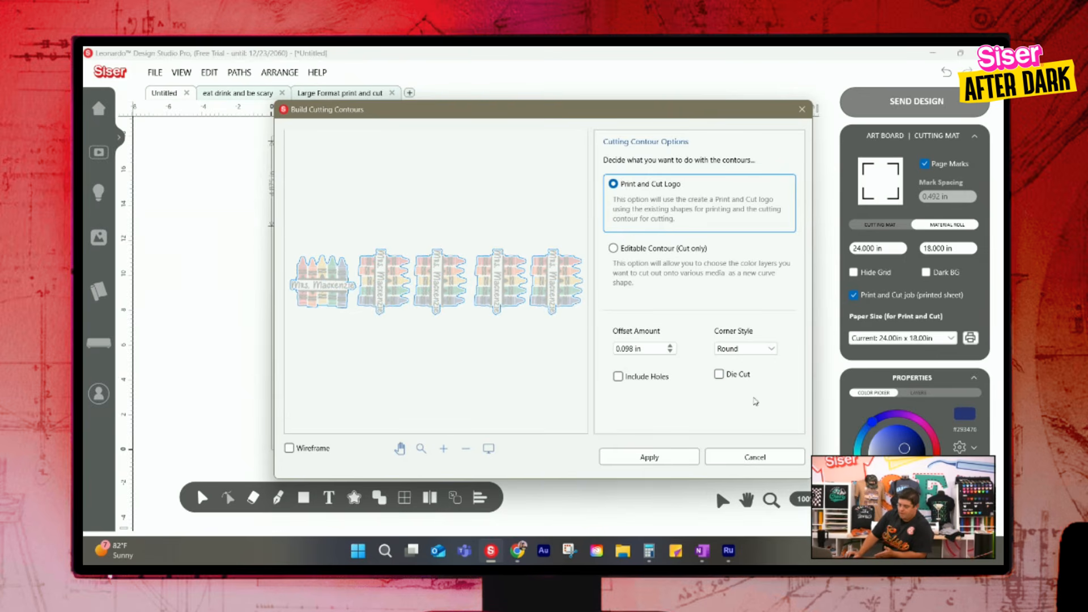
click(674, 458)
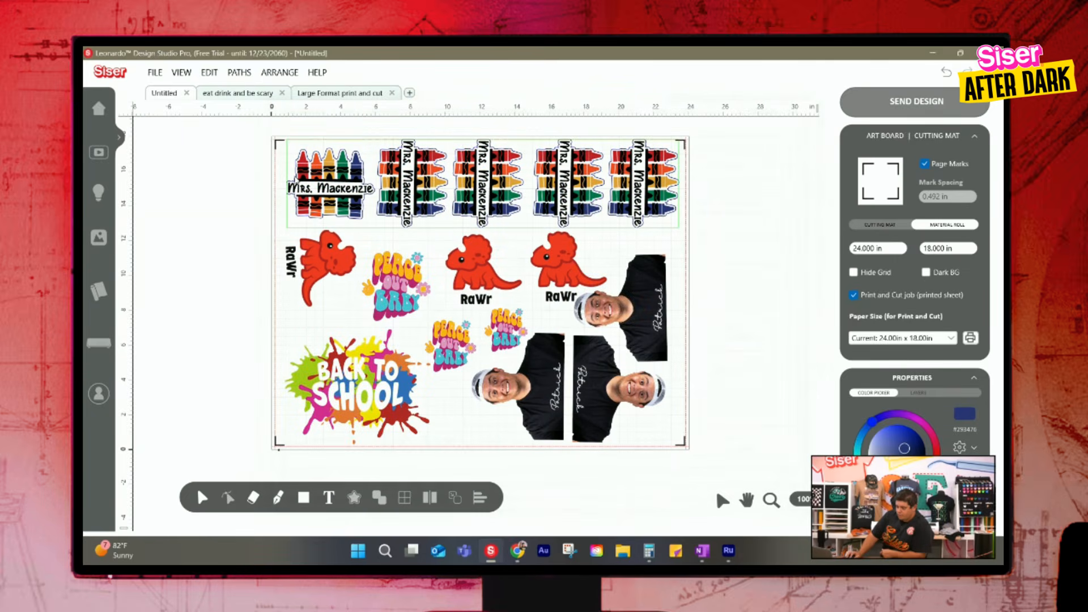
Build Print and Cut Logo contours with holes included and 0.000 in offset for the three dinosaurs, three Peace Out Baby designs and Back to School
click(566, 263)
shift+click(460, 279)
shift+click(409, 281)
shift+click(334, 286)
shift+click(334, 377)
shift+click(446, 342)
shift+click(500, 329)
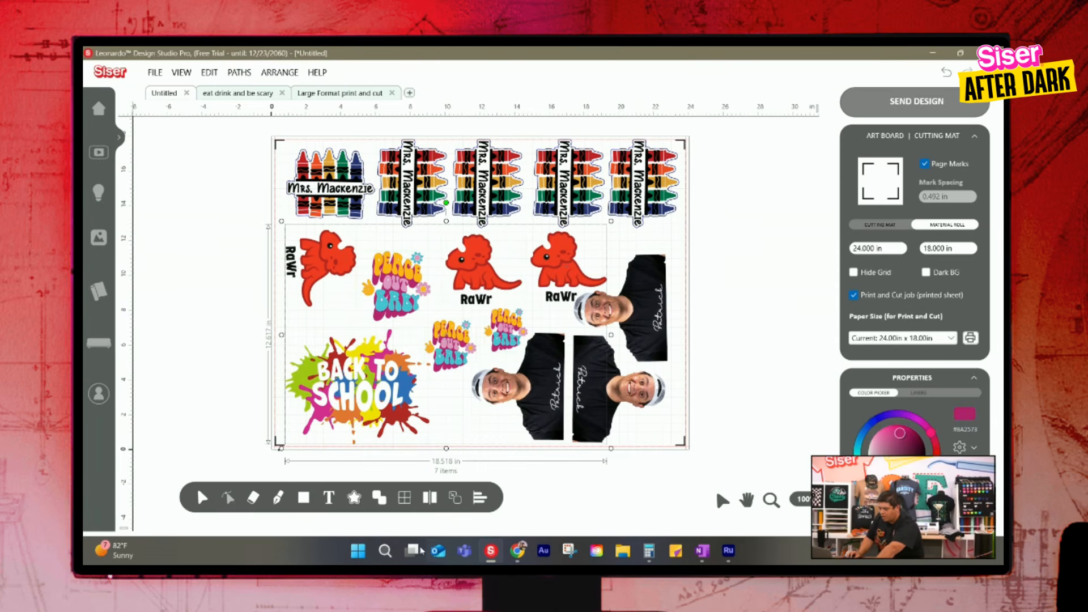
click(456, 497)
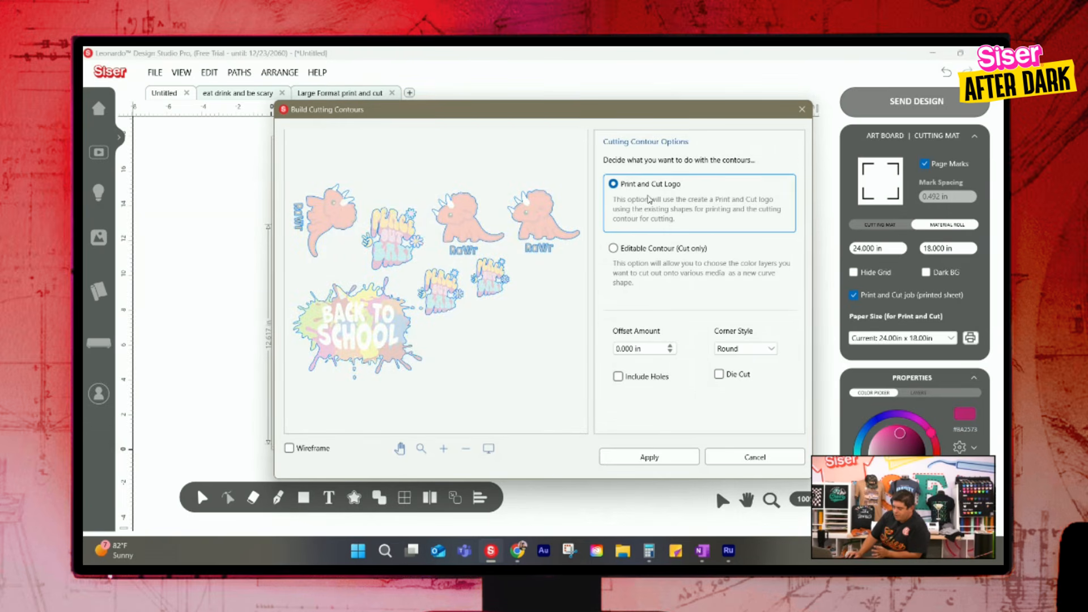
click(619, 378)
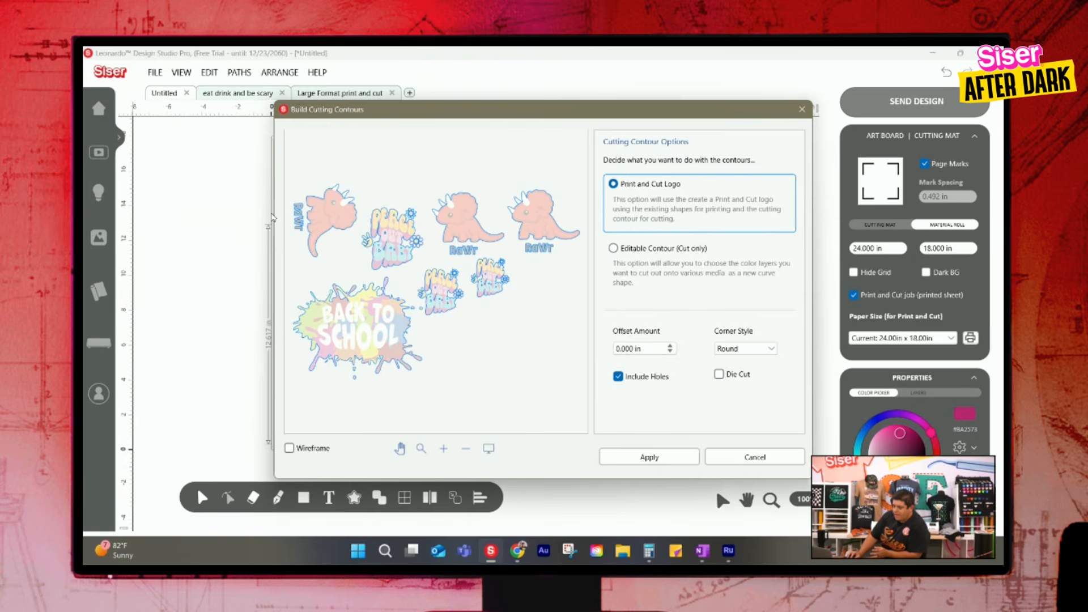
click(668, 458)
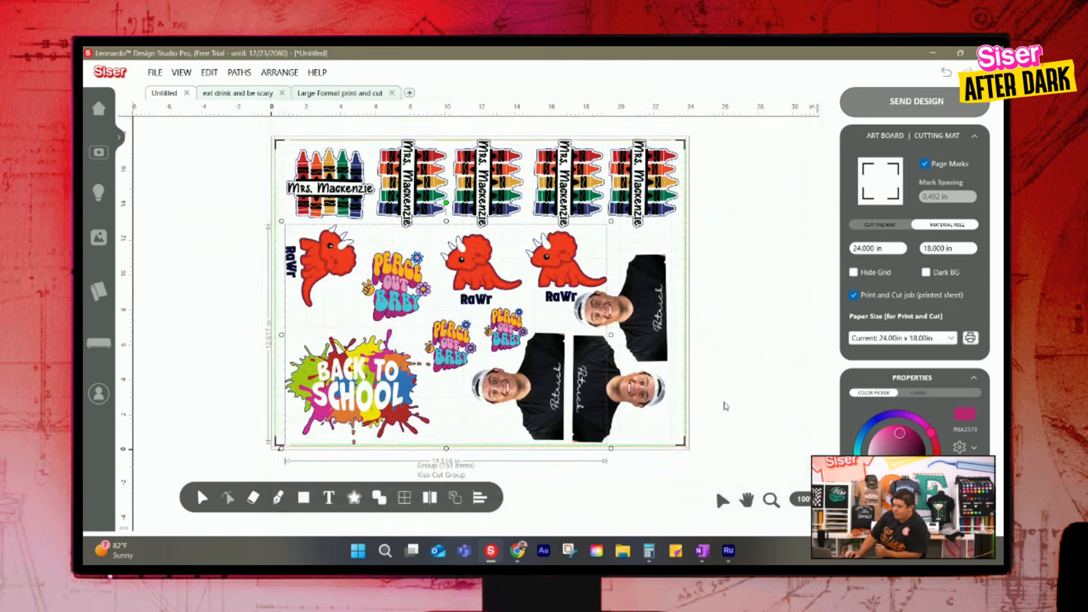
Try sending the design to output, check its cutting contours and return to the design
drag(754, 479, 283, 135)
click(917, 101)
click(669, 424)
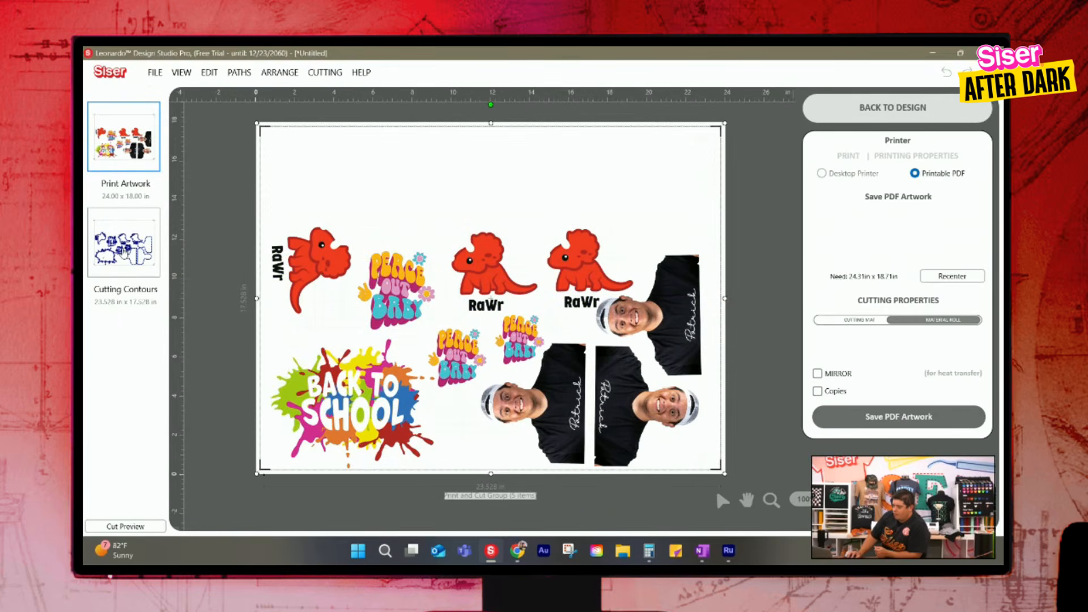
click(124, 243)
click(893, 107)
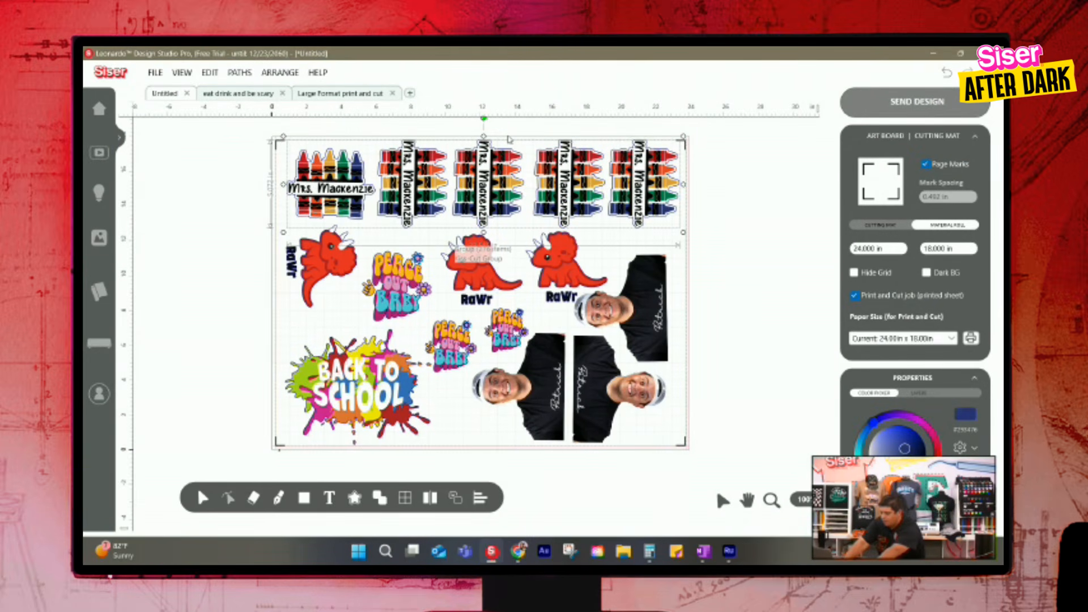
Nudge the contoured crayon name tag row slightly down within the page marks, select all the artwork and send the design to output
key(Down)
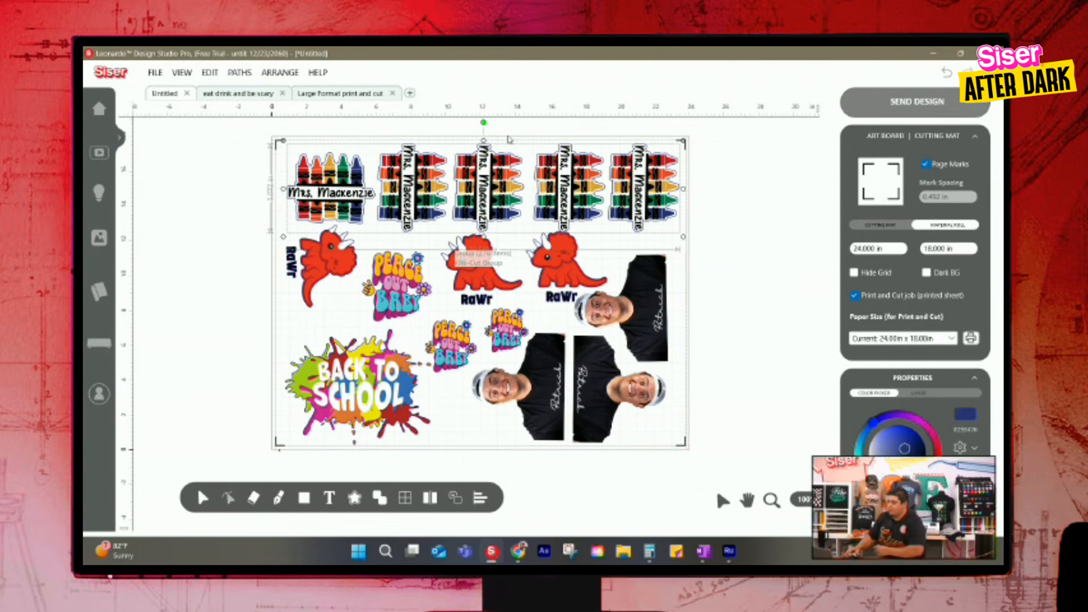
click(805, 211)
key(ctrl+a)
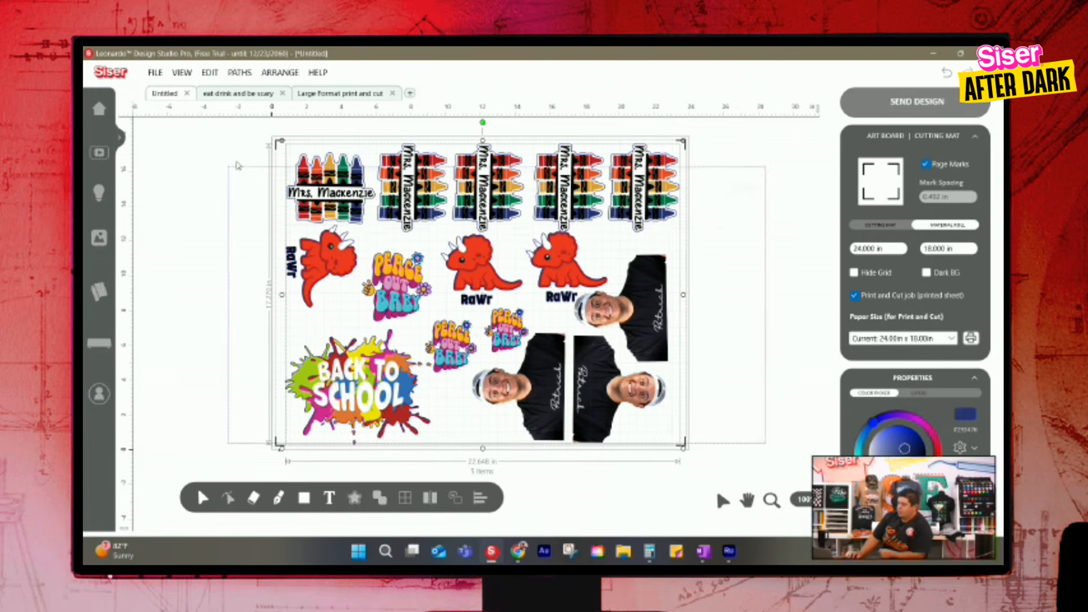
click(917, 101)
click(655, 429)
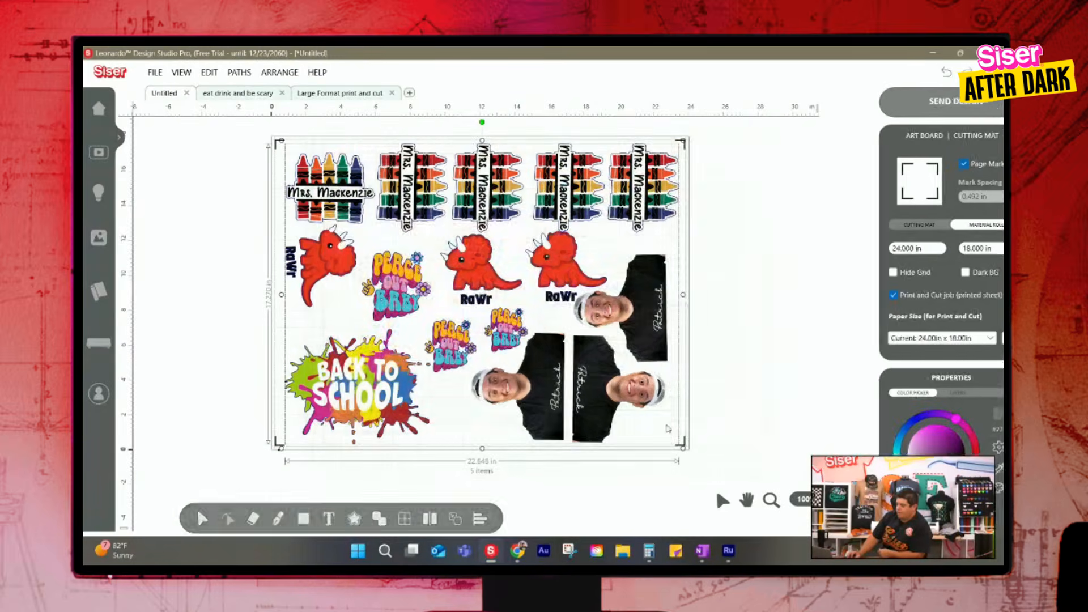
Compare the print artwork with the cutting contours to check that every design is included
click(117, 243)
click(124, 175)
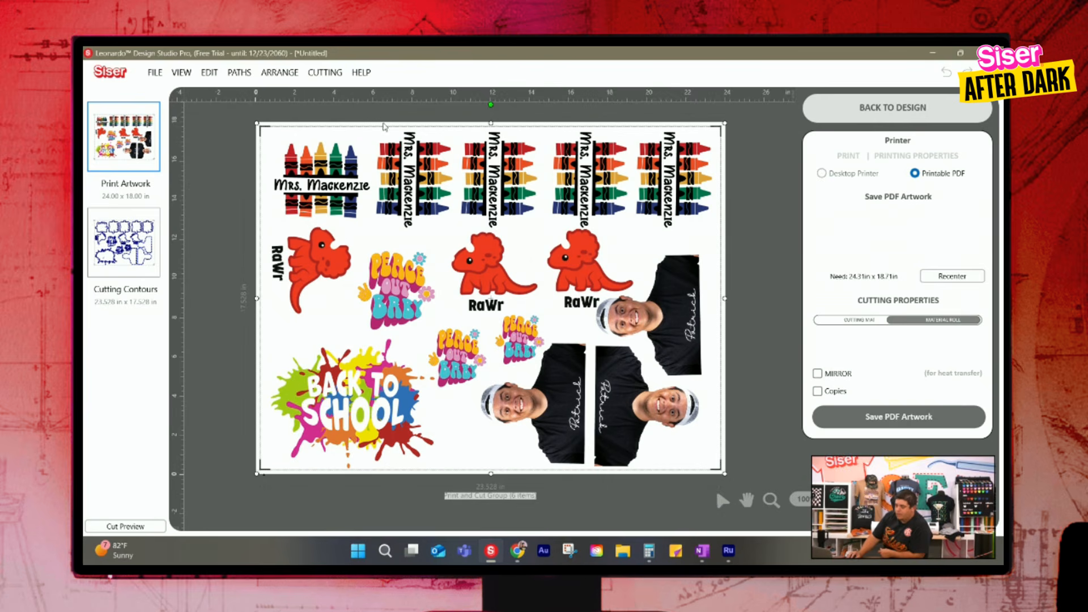
click(136, 259)
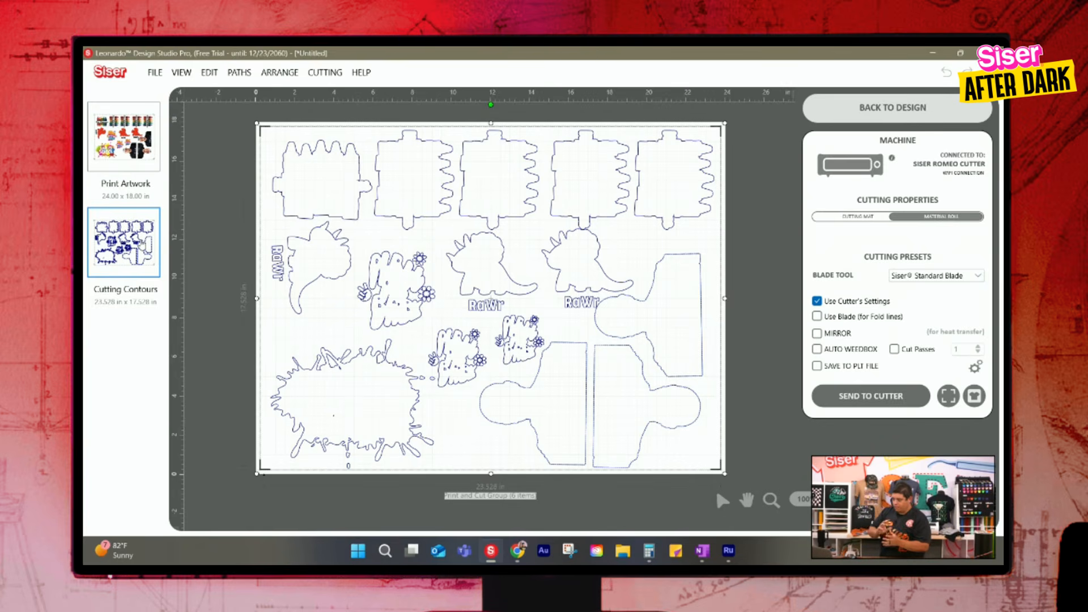
Save the print artwork as a printable PDF named oubfawouebfwaeojfwa in the Downloads folder
click(134, 134)
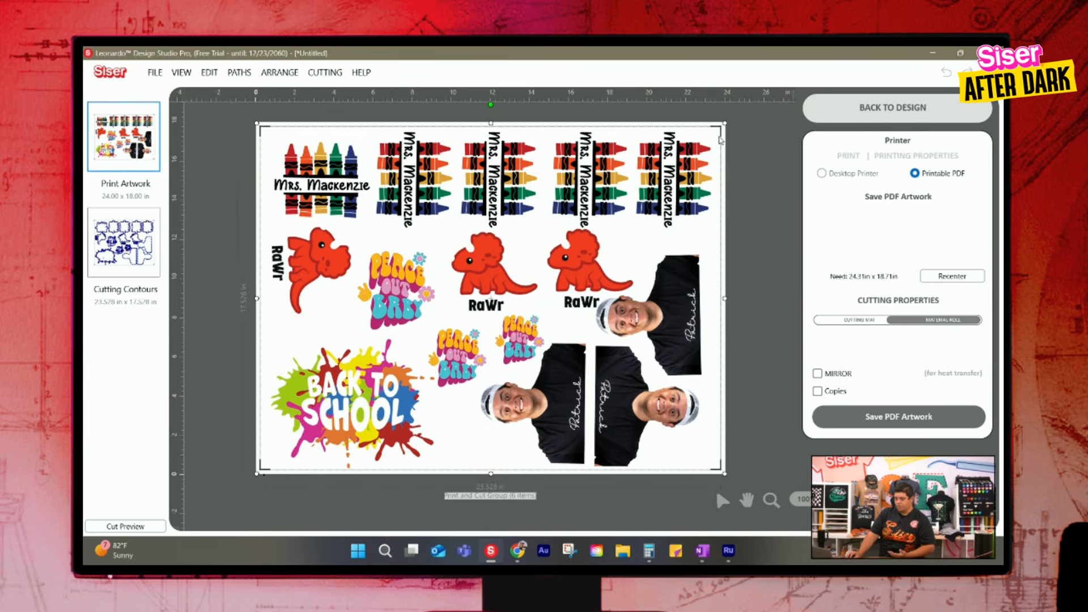
click(875, 427)
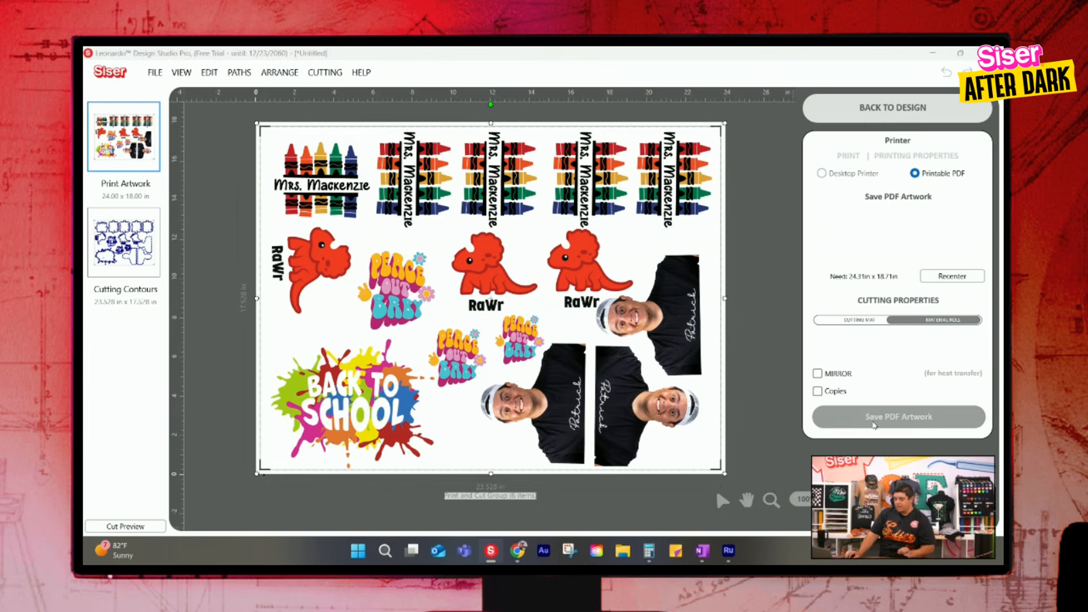
click(177, 192)
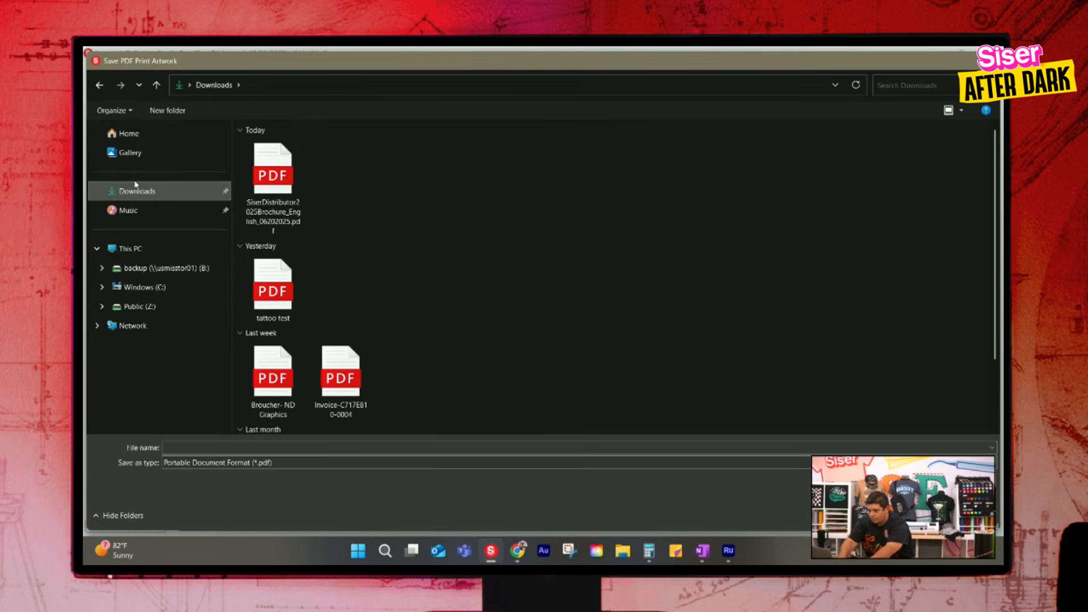
text(oubfawoucbfwaeojfwa)
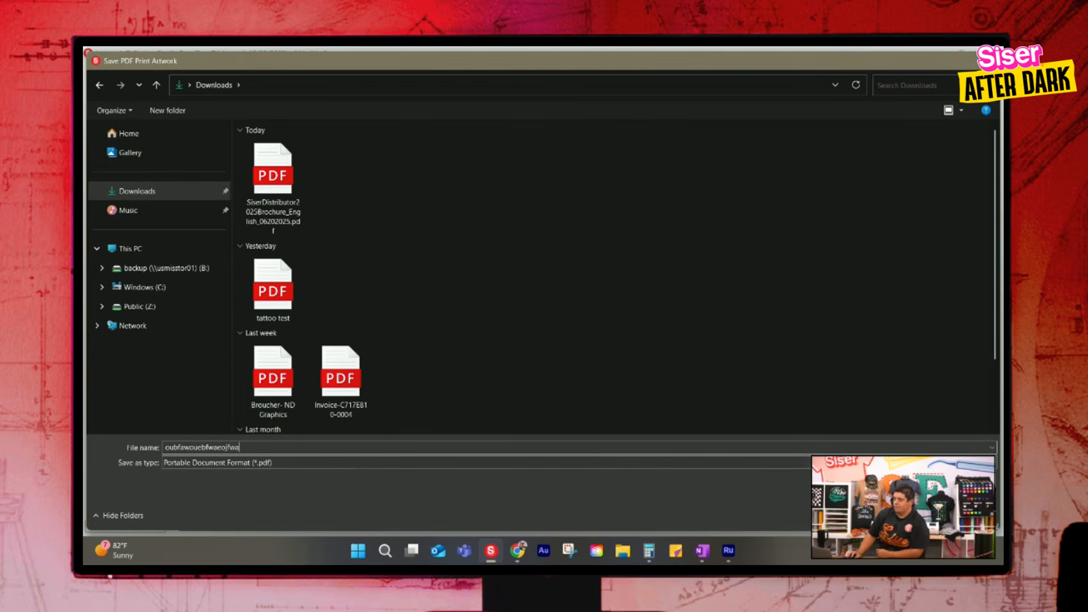
key(Return)
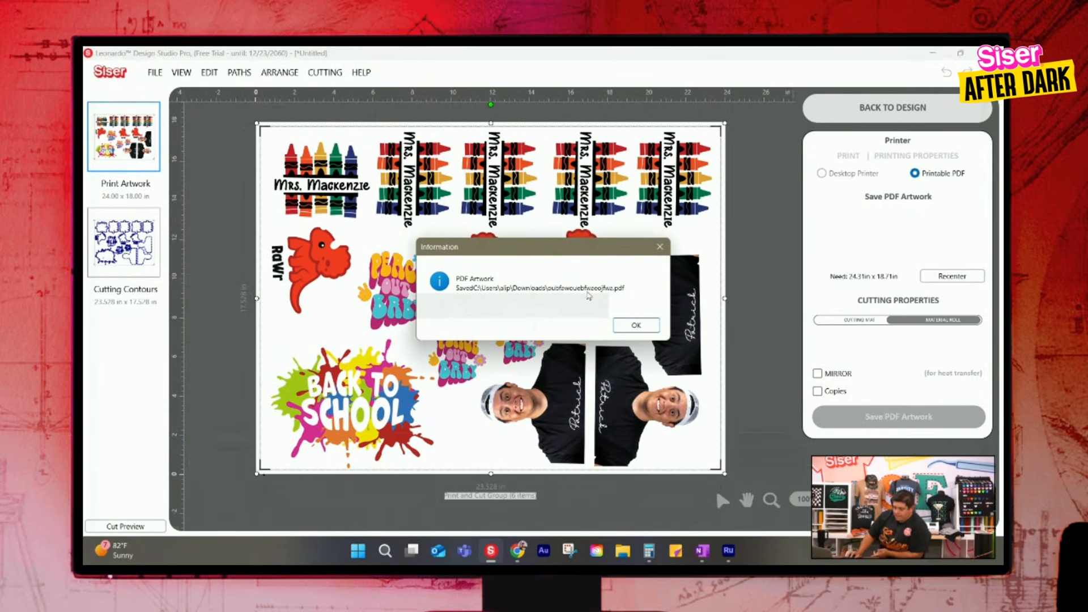
click(636, 325)
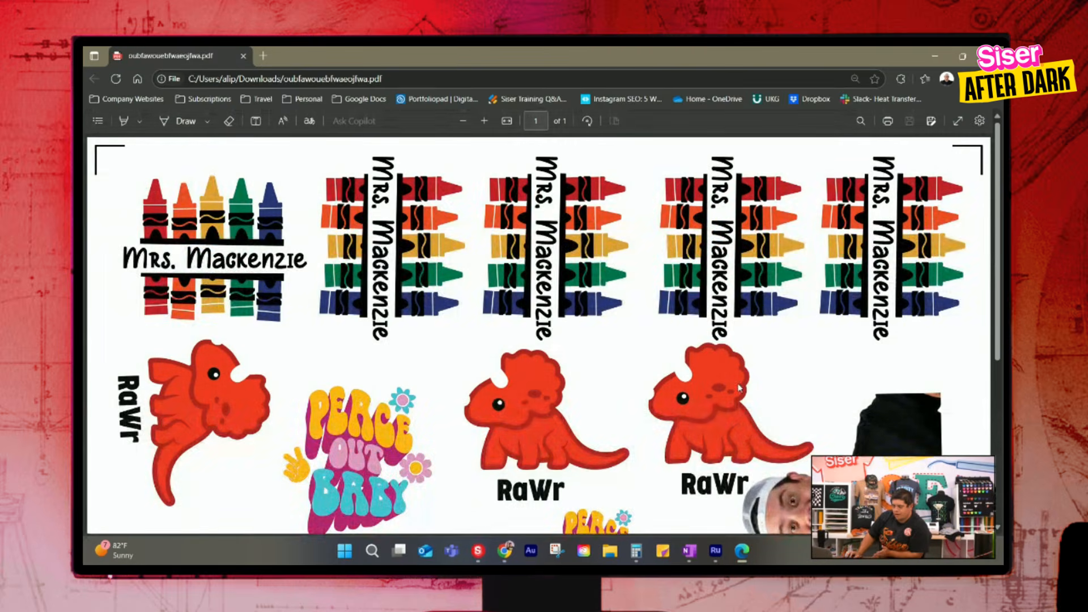
View the whole saved PDF sheet in the browser, open its print settings and check the available printers
click(462, 121)
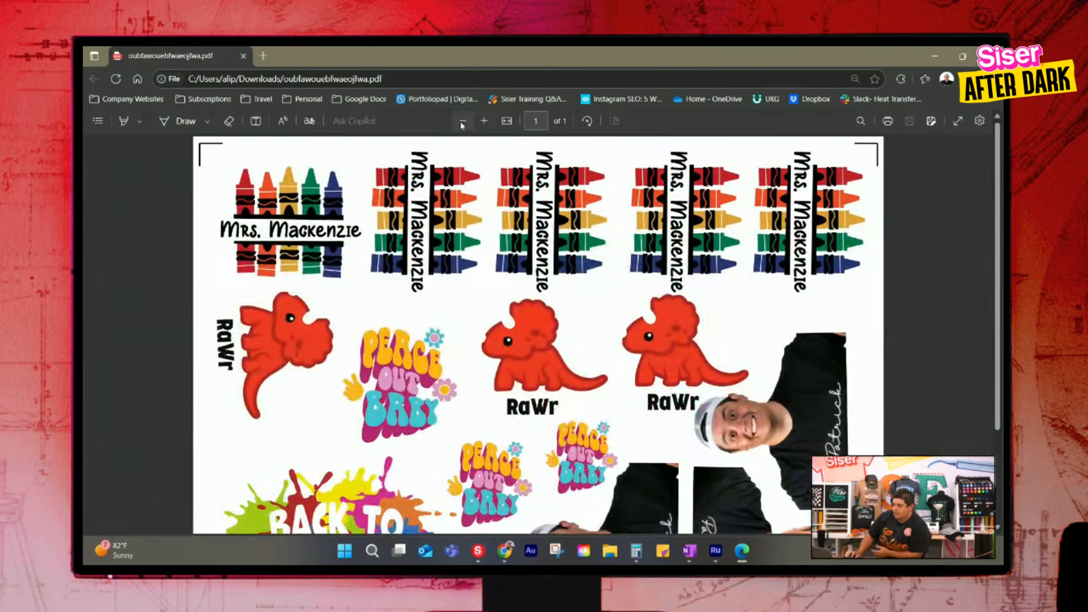
click(462, 121)
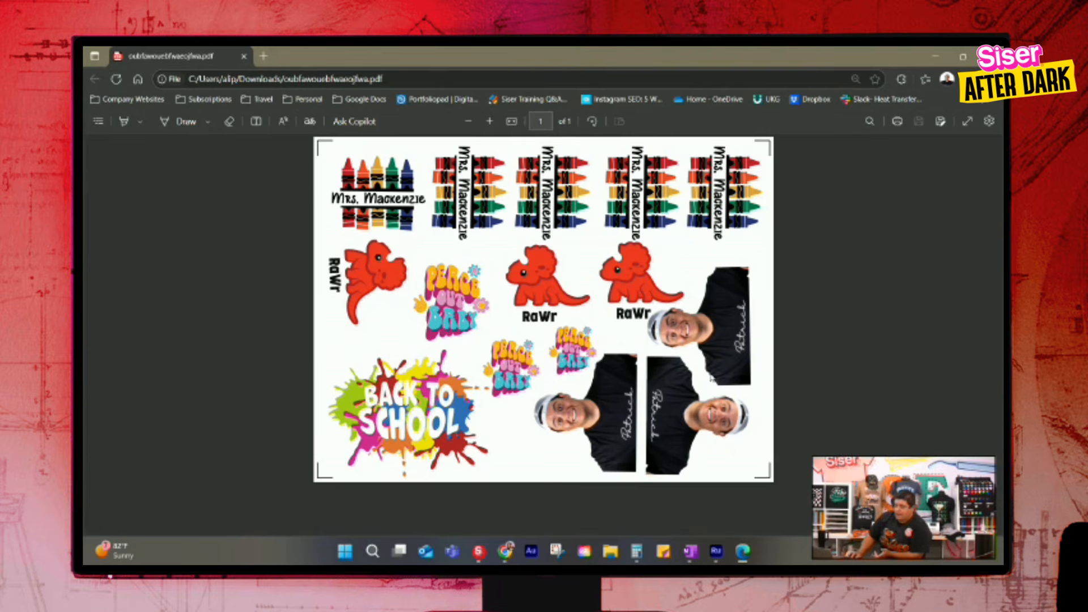
click(897, 121)
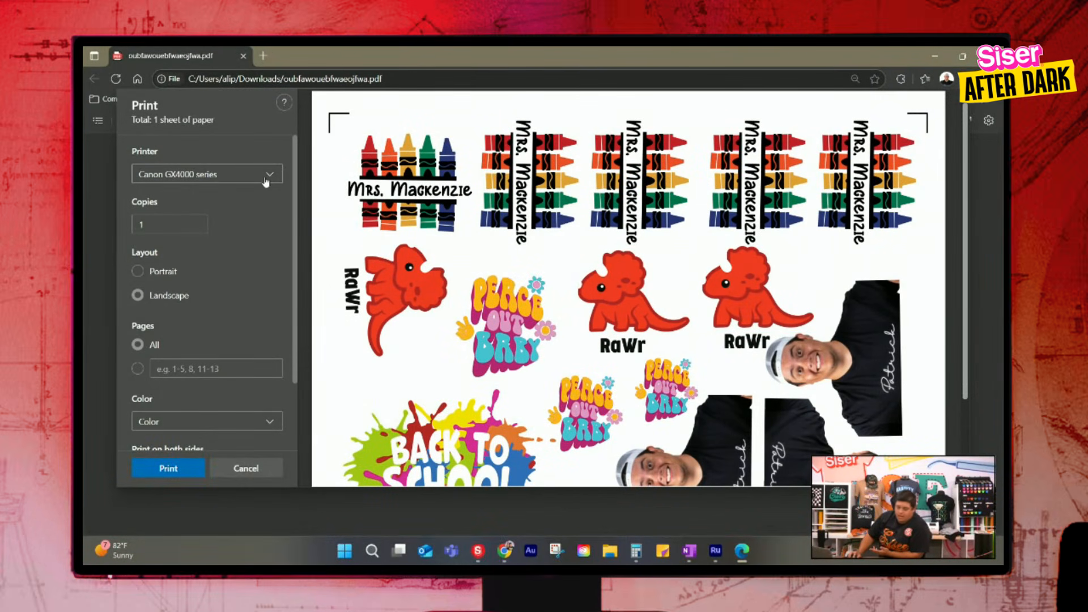
click(271, 176)
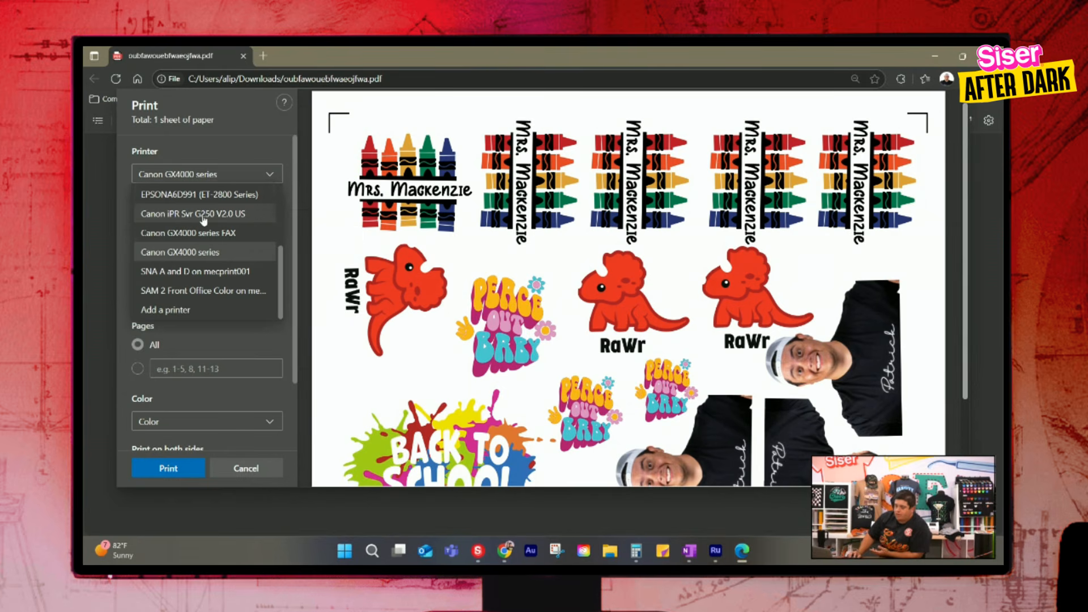
click(254, 118)
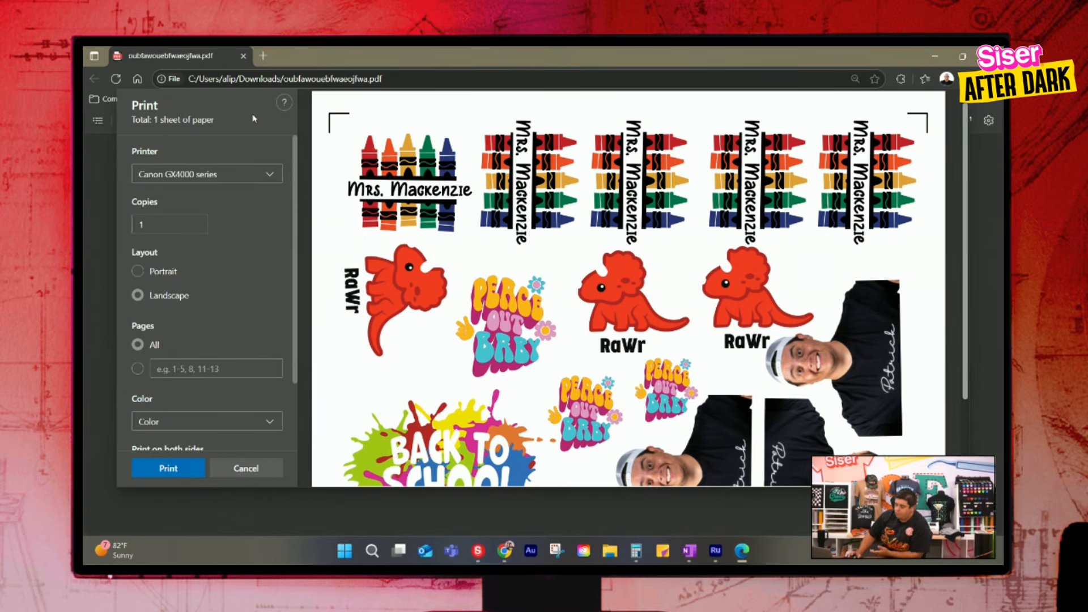